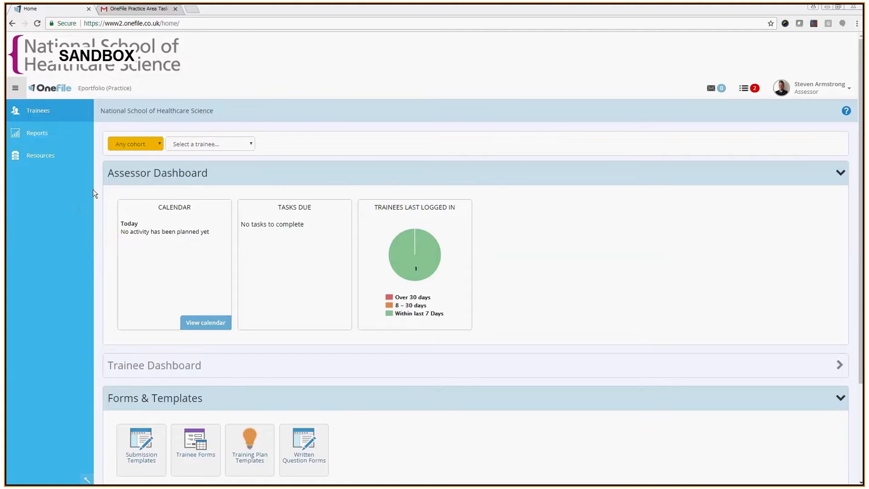
Open the STP folder under Resources > Assessor Resources > Assessment Templates
left_click(42, 155)
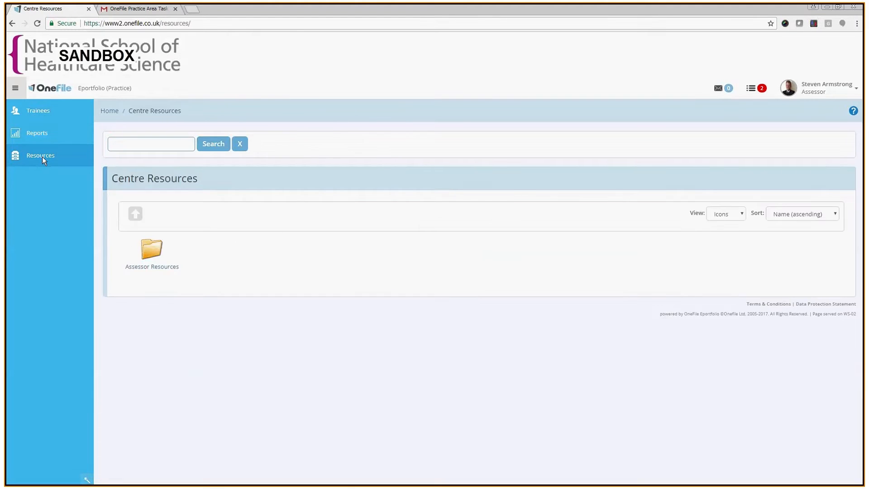
left_click(149, 251)
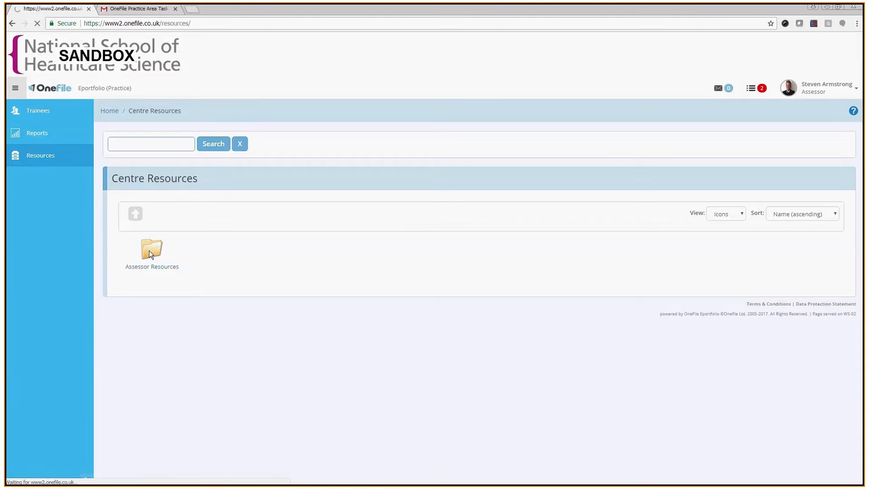
left_click(148, 252)
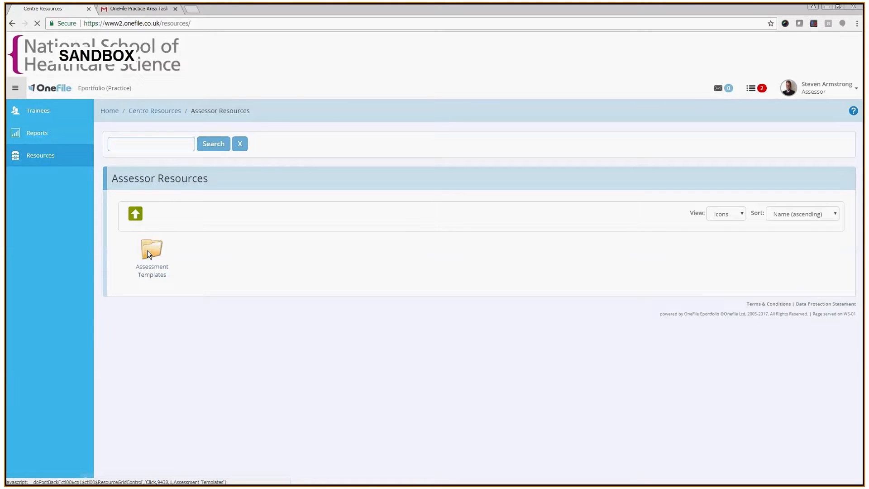
left_click(219, 252)
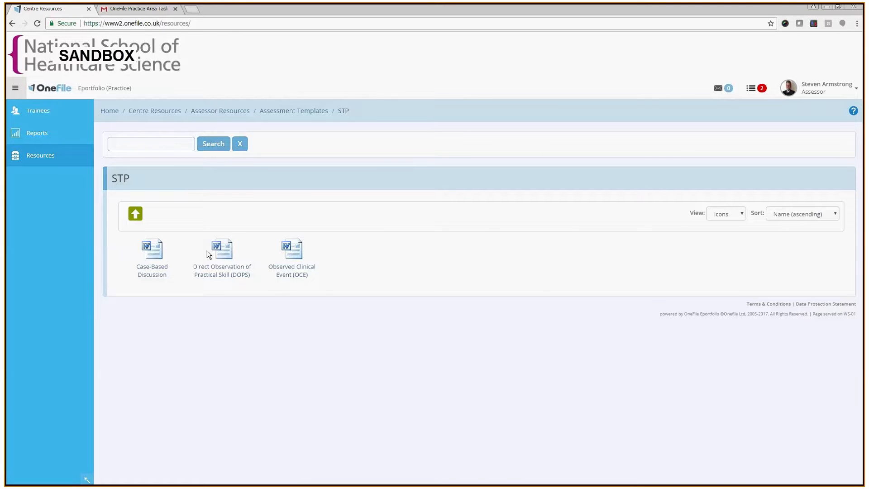
Download the Case-Based Discussion, Direct Observation of Practical Skill (DOPS) and Observed Clinical Event (OCE) templates
left_click(157, 256)
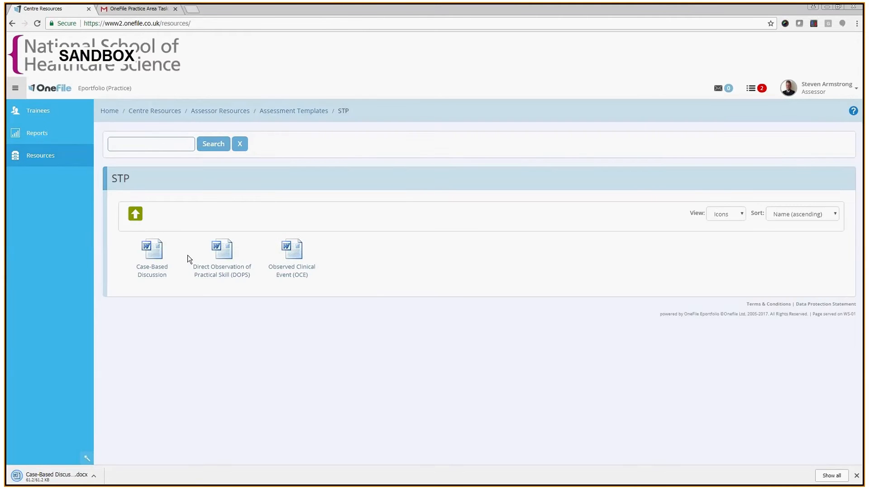
left_click(228, 252)
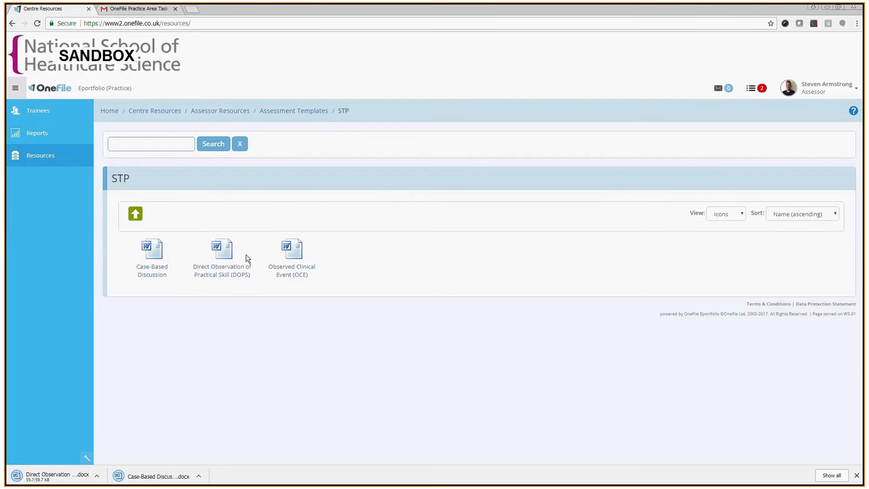
left_click(292, 253)
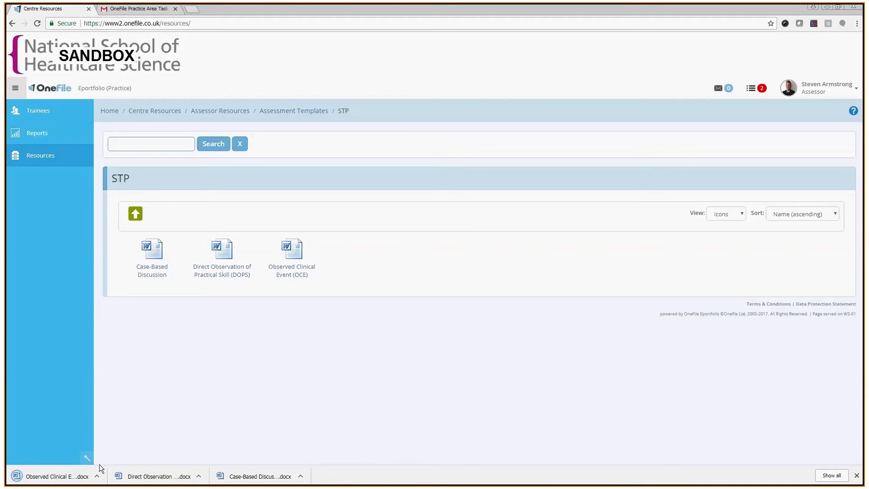
Open the three downloaded template documents
left_click(90, 477)
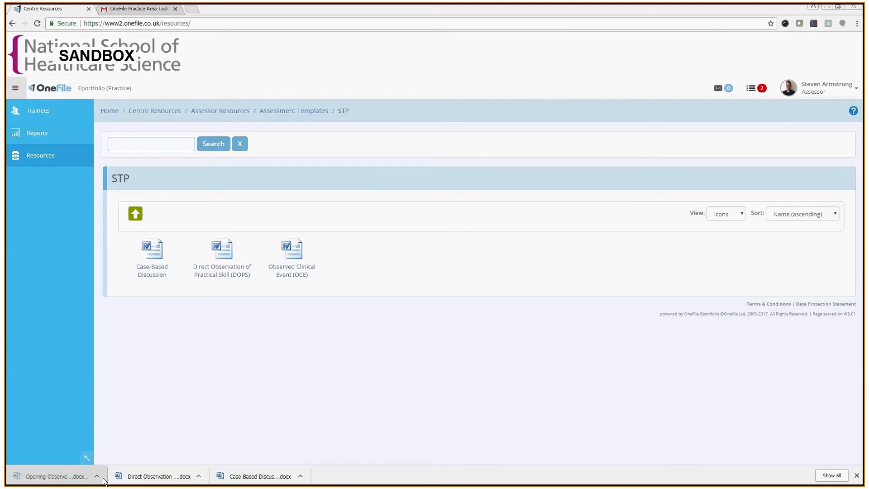
left_click(172, 477)
left_click(242, 478)
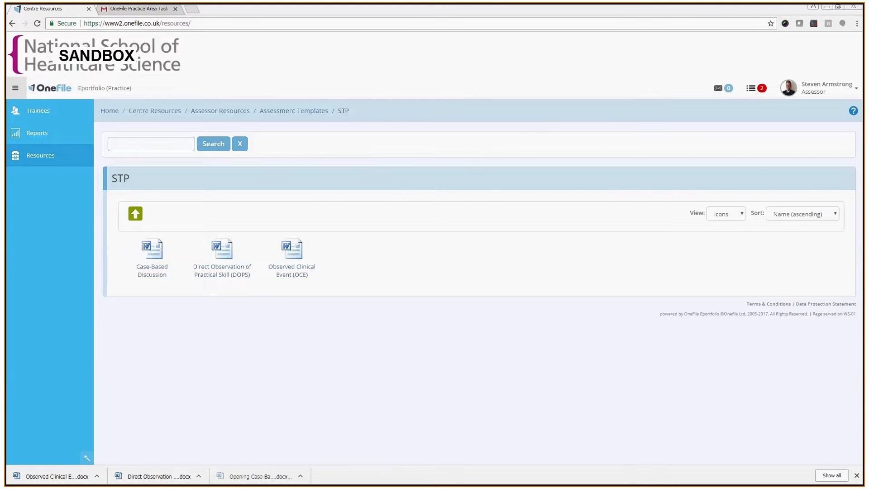
left_click(149, 479)
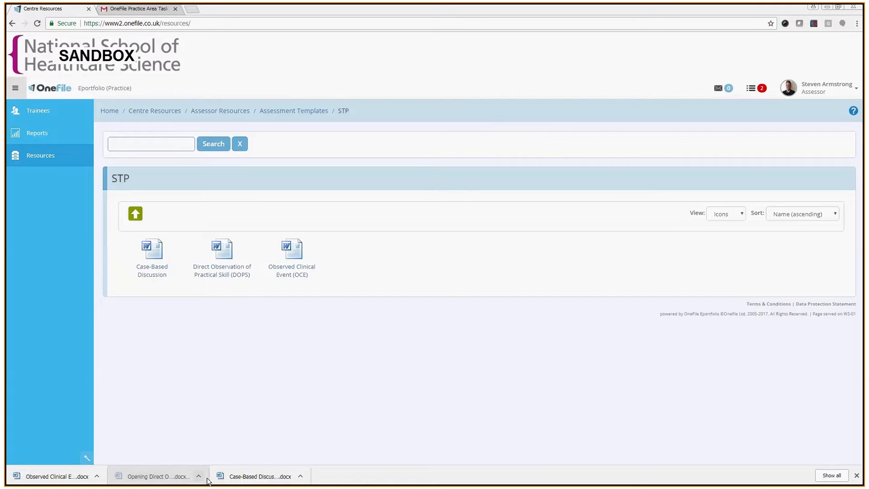
left_click(253, 476)
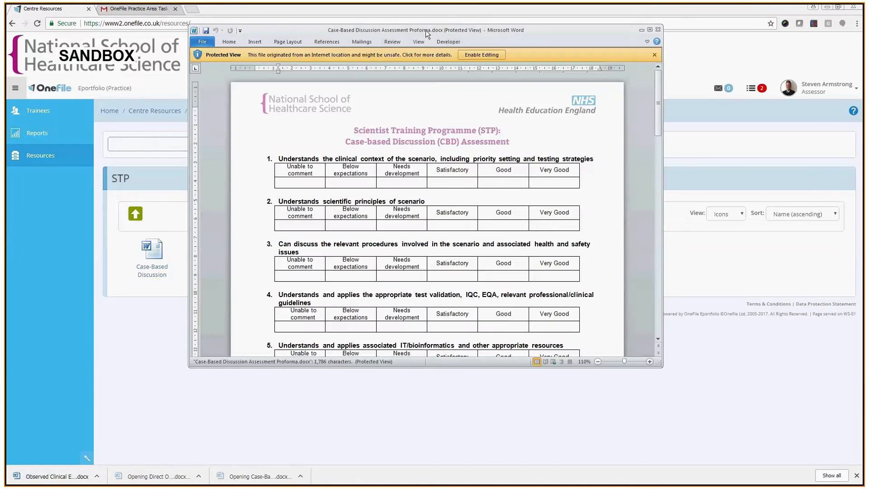
Save the Case-Based Discussion proforma into the Desktop's OneFile Documents > Assessment Templates folder and close it
left_click(203, 42)
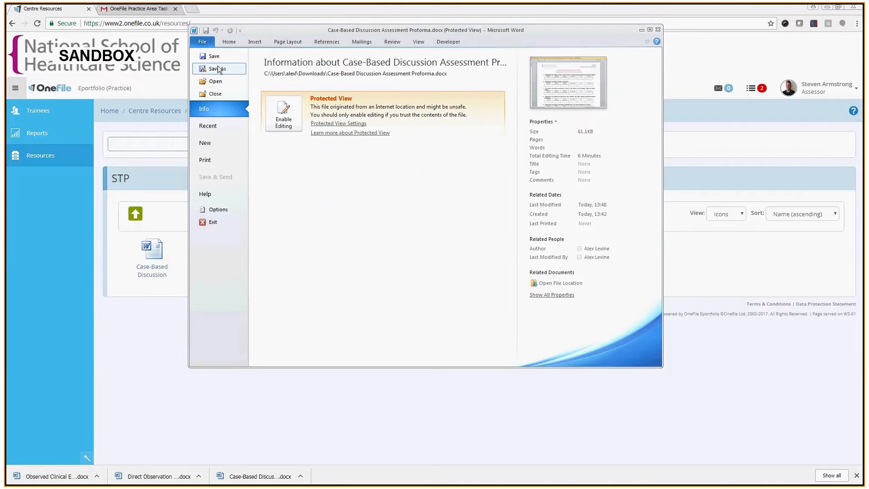
left_click(218, 68)
left_click(409, 269)
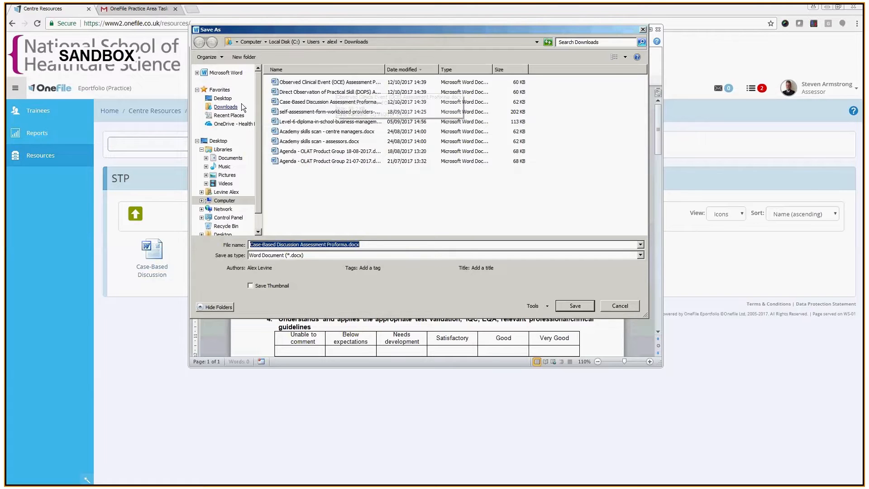
left_click(222, 98)
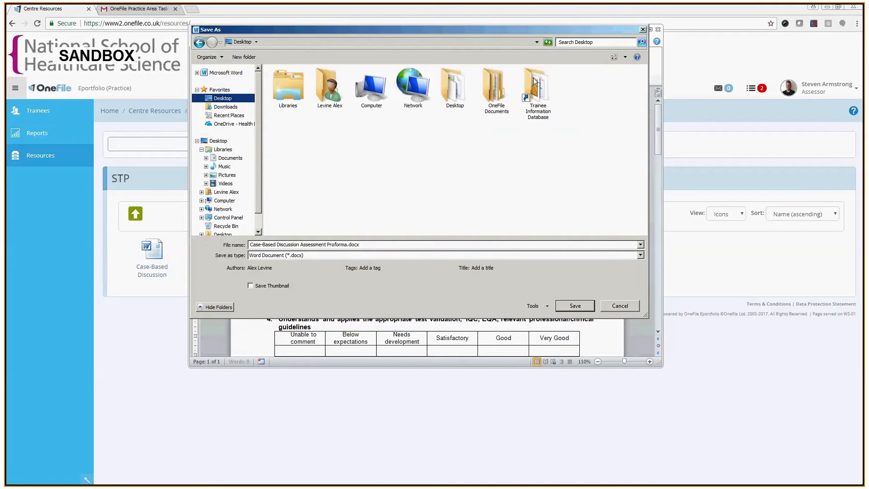
double_click(496, 88)
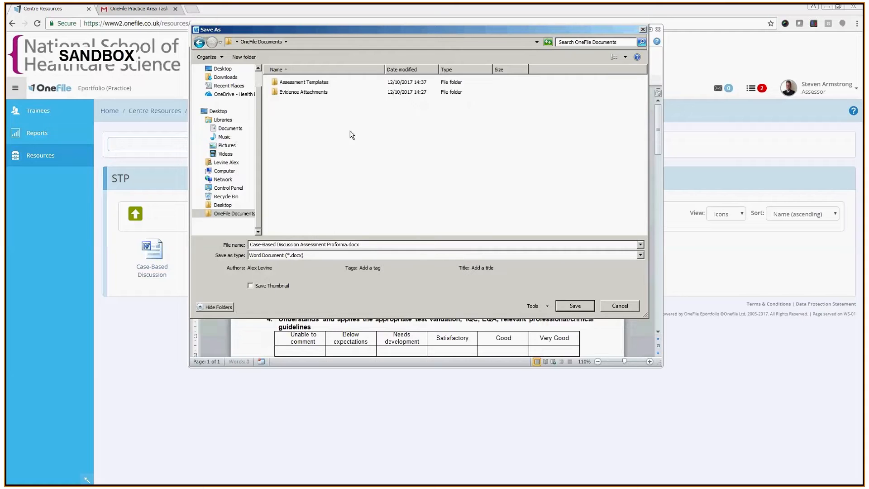
left_click(319, 84)
double_click(319, 86)
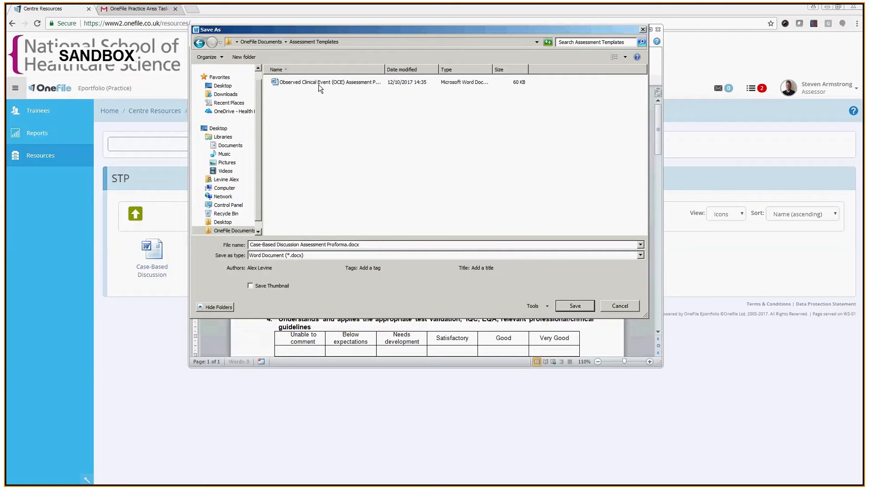
left_click(574, 306)
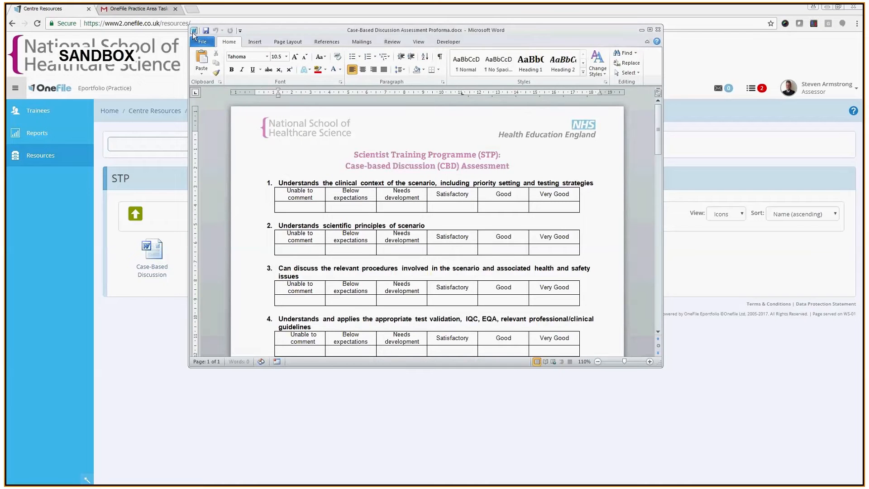
key("alt+F4")
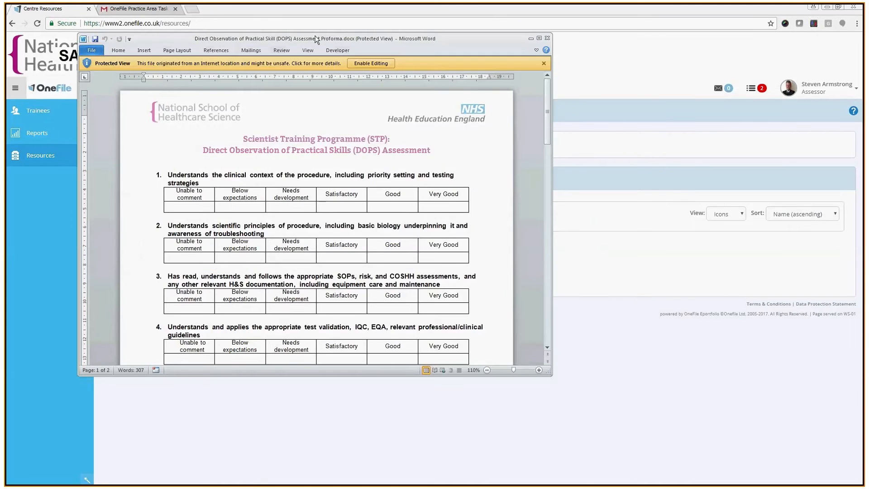
Save the DOPS proforma into the OneFile Documents > Assessment Templates folder, enabling saving, and close the document
left_click(91, 50)
left_click(107, 78)
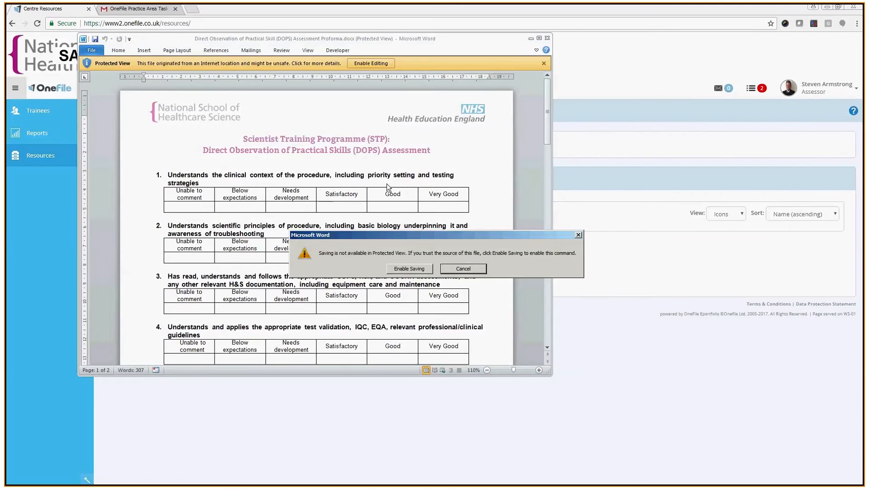
key("Return")
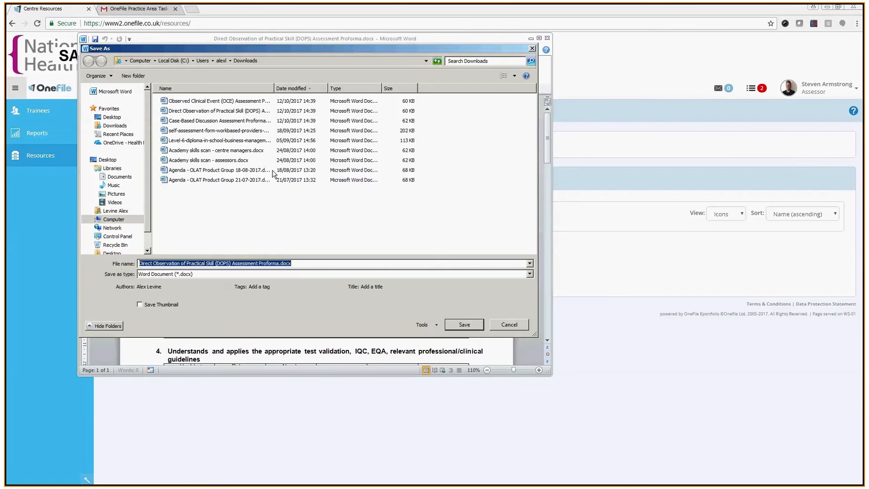
left_click(111, 117)
double_click(382, 112)
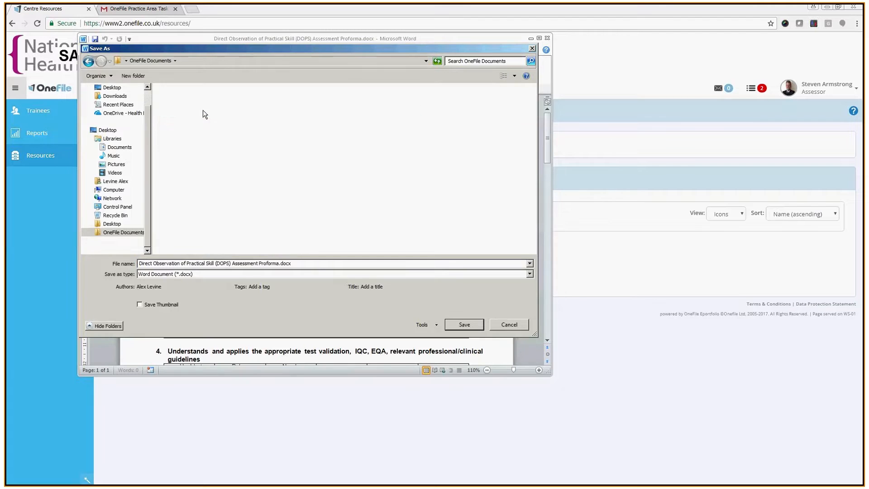
left_click(147, 61)
double_click(181, 103)
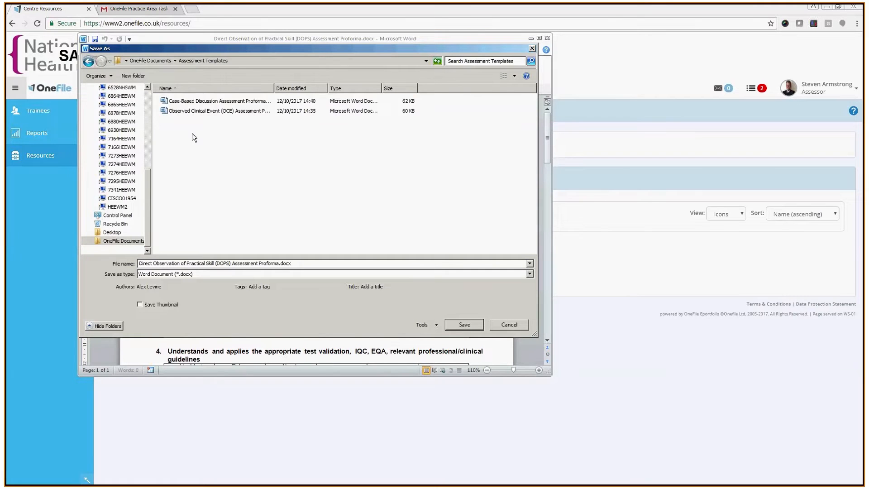
left_click(465, 325)
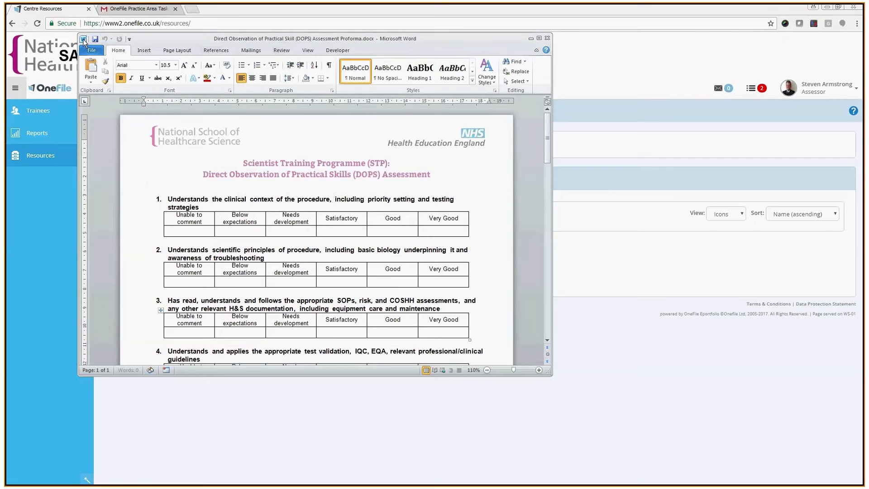
double_click(83, 39)
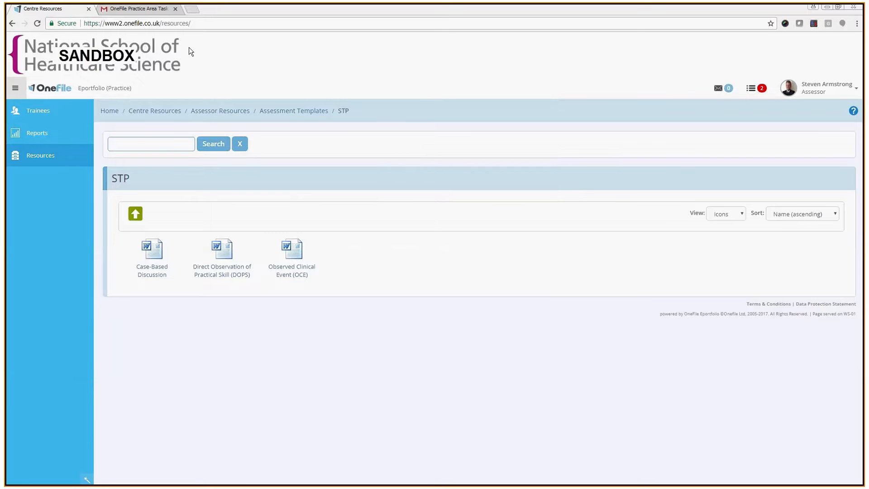
Select the signing task link in the OneFile Practice Area Task email
left_click(148, 9)
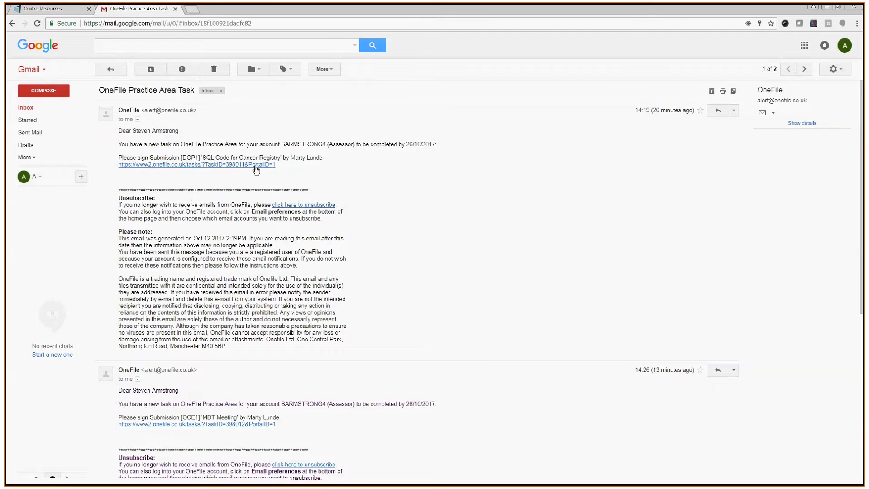
left_click_drag(277, 165, 118, 168)
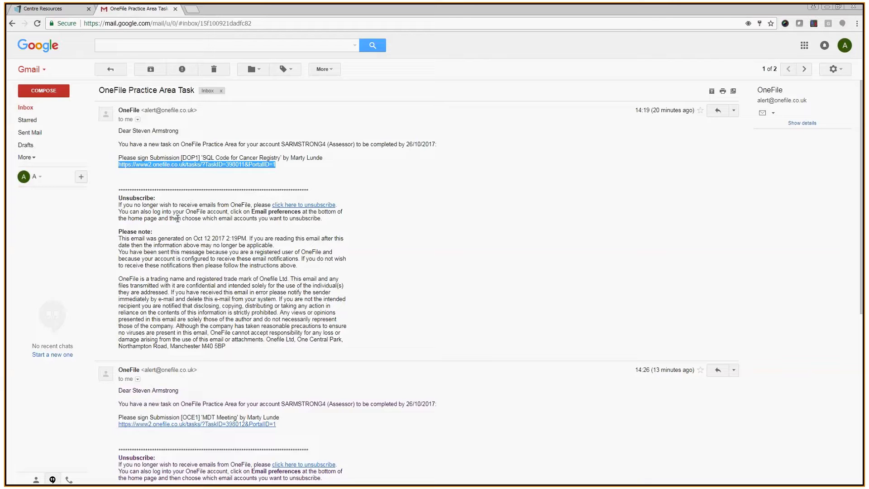
Open the OCE1 'MDT Meeting' signing task from the OneFile tasks list
left_click(63, 10)
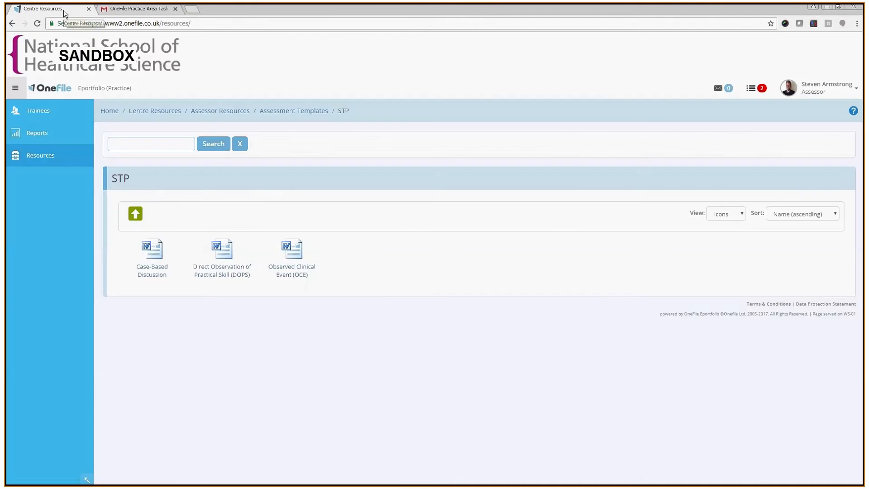
left_click(755, 90)
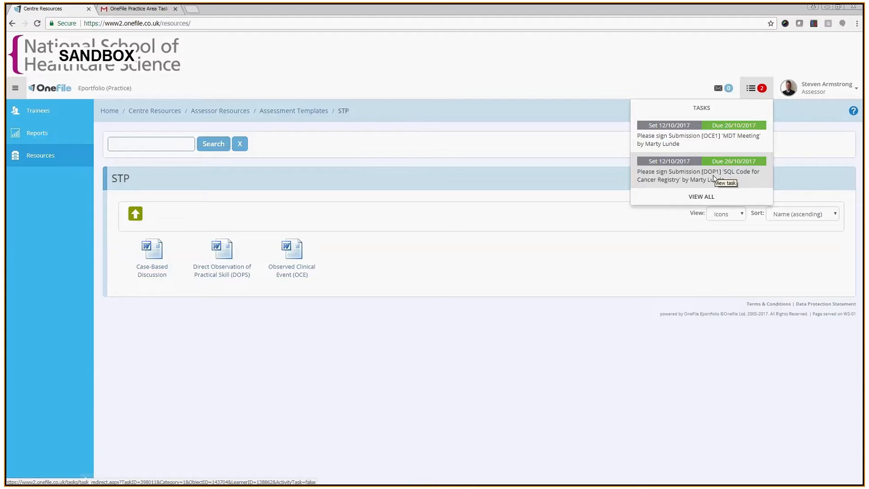
left_click(717, 137)
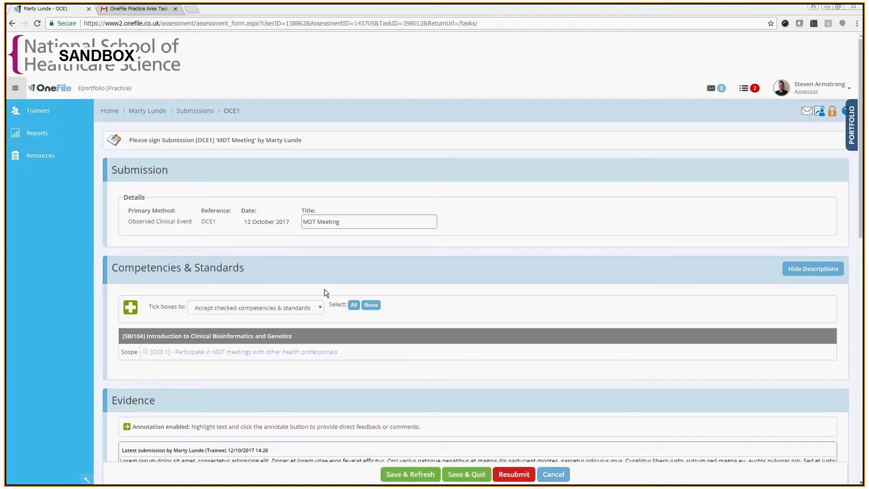
Paste the prepared feedback about the trainee's MDT meeting participation into the Feedback & Comments box
scroll(424, 358, "down", 3)
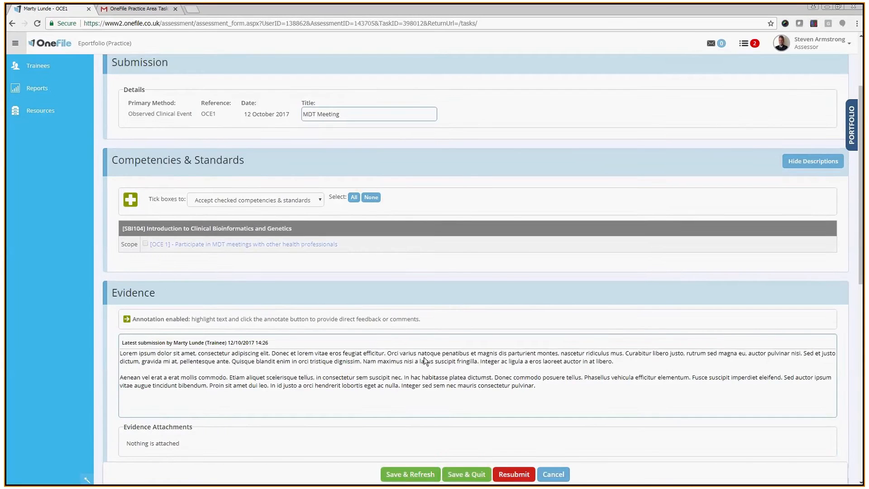
scroll(424, 360, "down", 2)
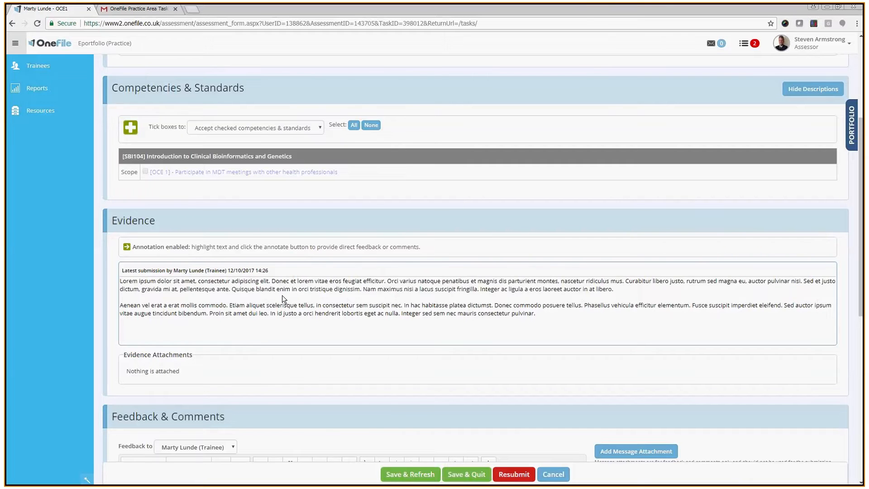
scroll(282, 295, "down", 2)
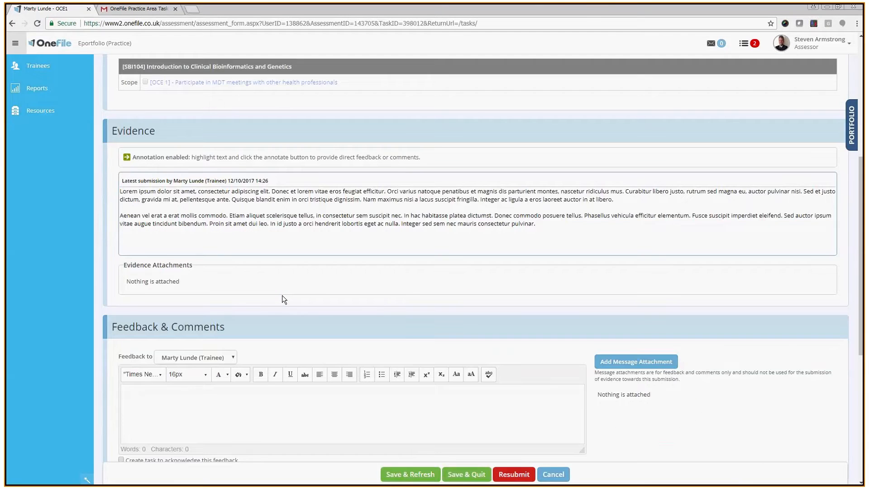
scroll(282, 295, "down", 1)
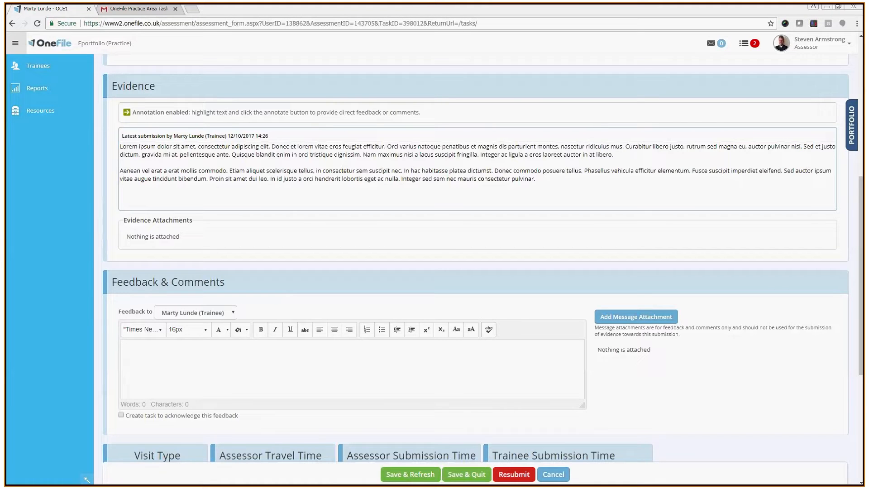
left_click(237, 370)
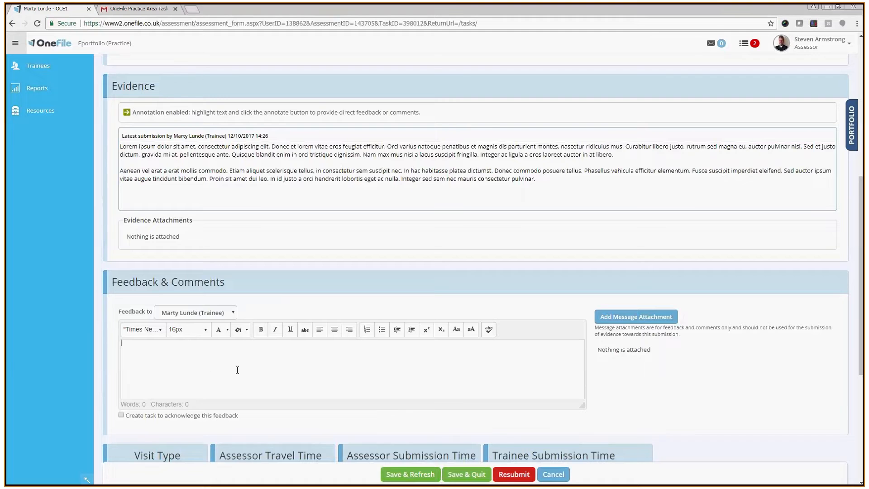
type("I am happy with your participation.  The points you raised were valid and scientifically significant, in terms of the patient’s clinical outcomes.  For the future, do not be hesitant to speak up if you feel you have a point to make.")
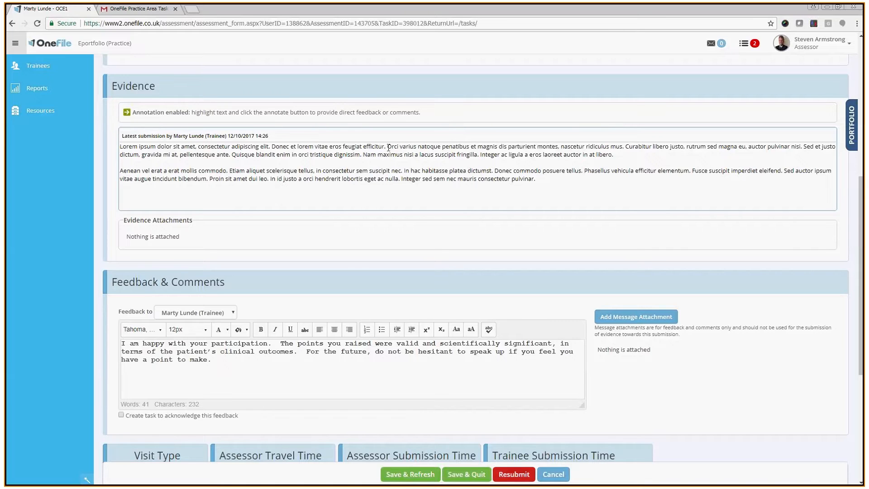
Annotate the highlighted evidence sentence with the comment 'This is a very good point'
left_click_drag(388, 147, 623, 148)
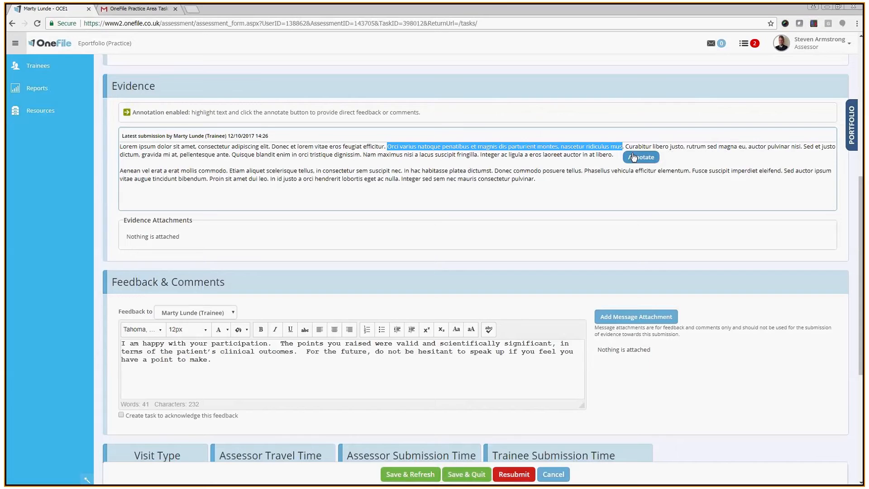
left_click(639, 157)
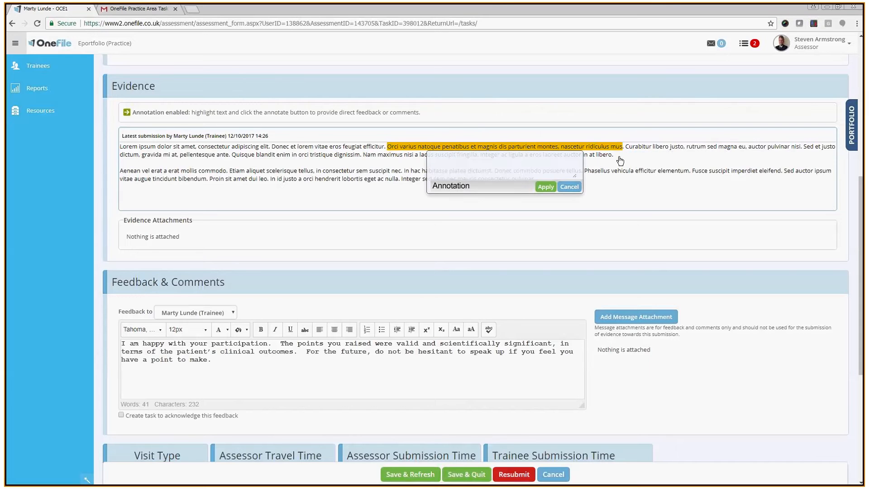
type("This is a very good point.")
left_click(545, 187)
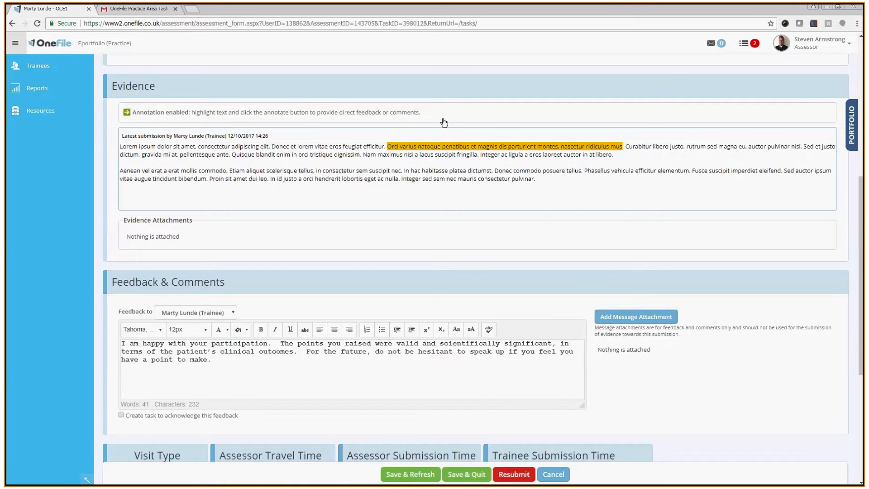
Open the Observed Clinical Event (OCE) Assessment Proforma from the OneFile Documents Assessment Templates folder
left_click(826, 7)
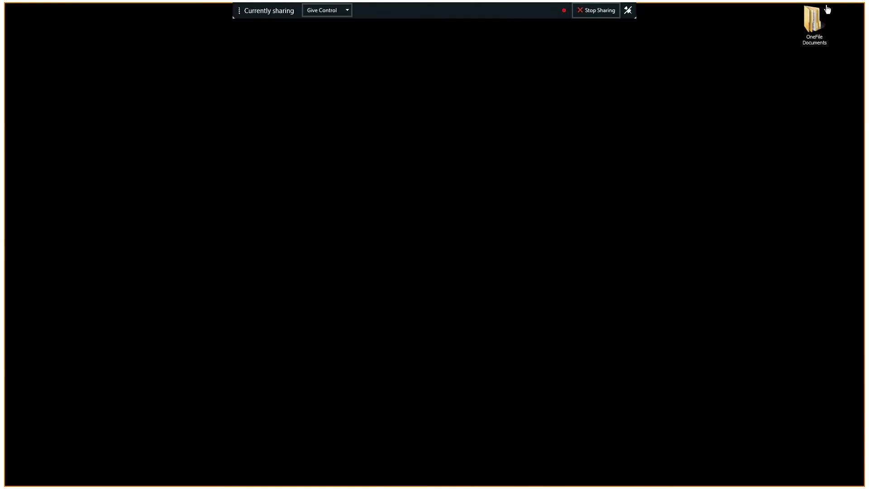
double_click(817, 28)
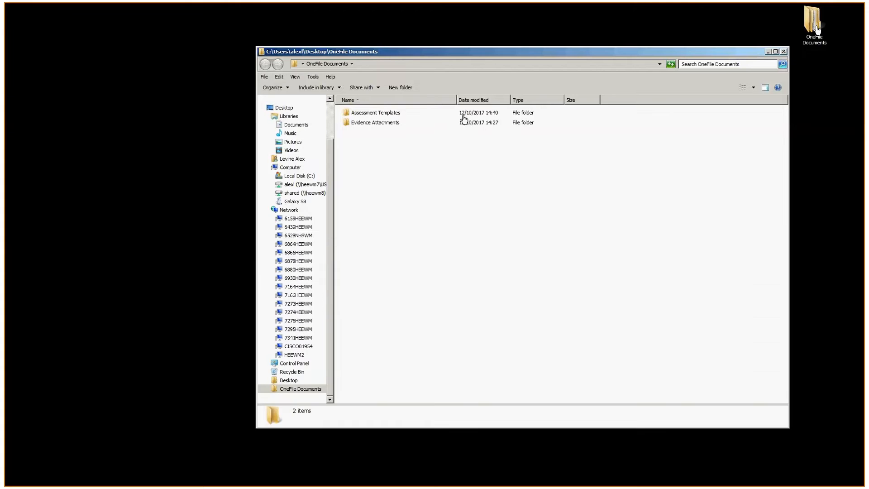
double_click(382, 114)
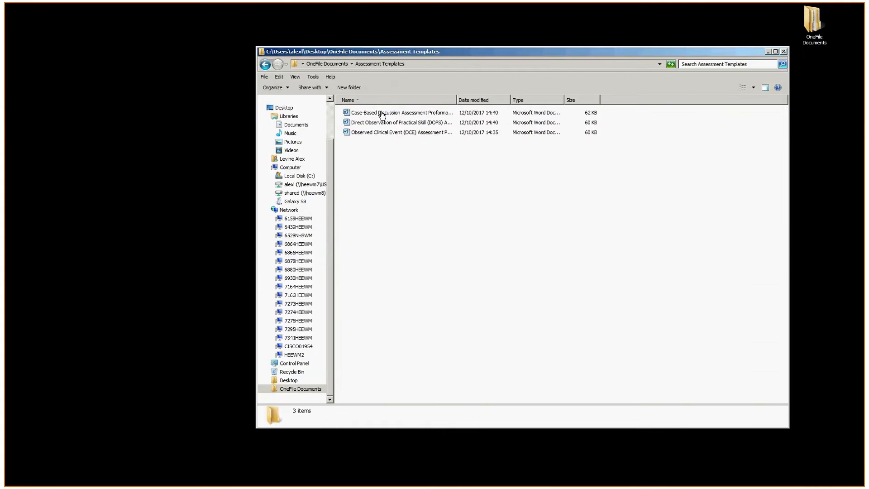
double_click(384, 132)
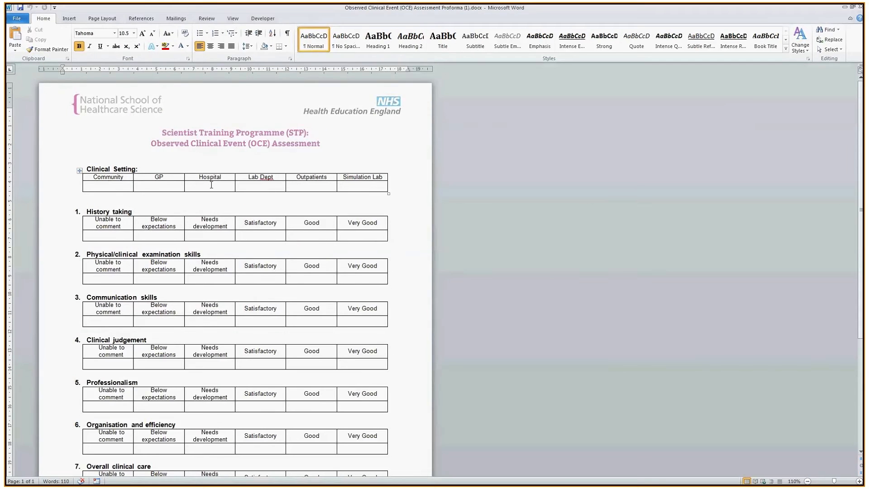
Mark the Hospital clinical setting and 'Unable to comment' for history taking and physical/clinical examination with X
left_click(212, 185)
type("X")
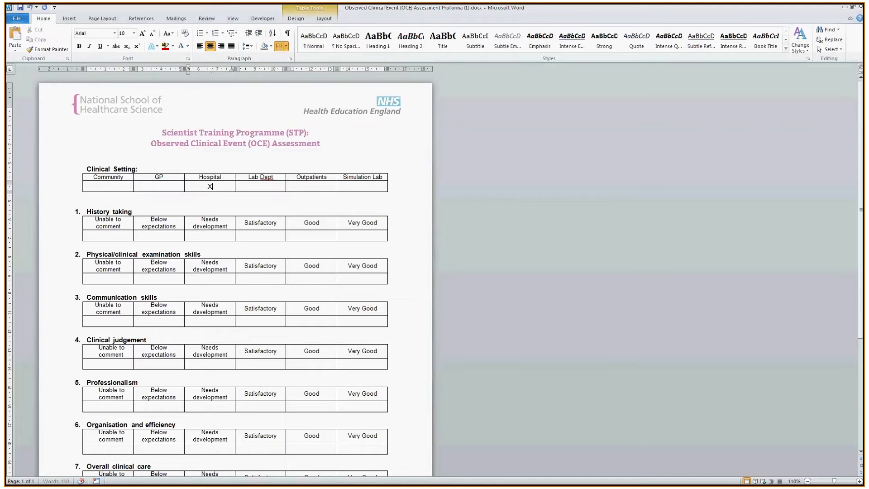
left_click(118, 239)
type("X")
left_click(119, 278)
type("X")
Mark Very Good for communication skills, Good for clinical judgement and Very Good for professionalism with X
left_click(362, 322)
type("X")
left_click(316, 363)
type("X")
left_click(350, 406)
type("X")
Mark Very Good for organisation and efficiency and for overall clinical care with X
scroll(299, 349, "down", 5)
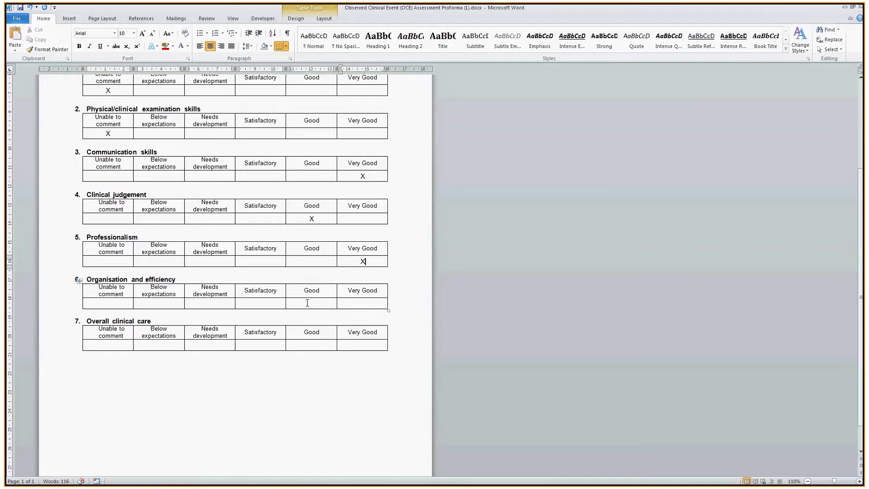
left_click(353, 302)
type("X")
left_click(306, 345)
left_click(117, 345)
left_click(338, 347)
type("X")
Save the completed proforma in the OneFile Documents folder, named with the trainee's initial and surname followed by ' - MDT Meeting'
left_click(19, 23)
left_click(29, 46)
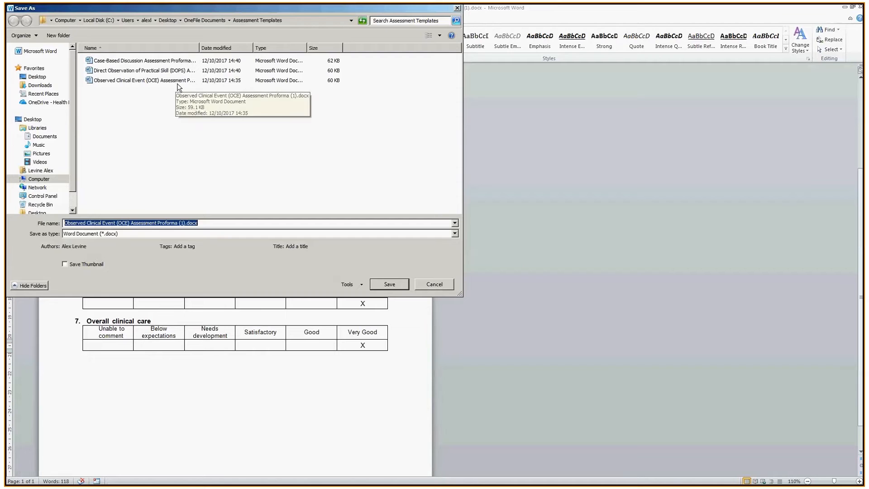
left_click_drag(197, 7, 303, 33)
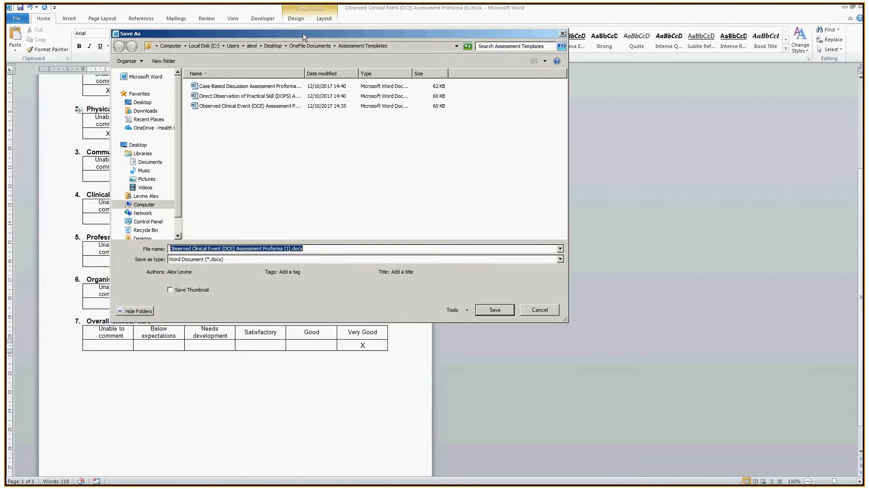
left_click(329, 46)
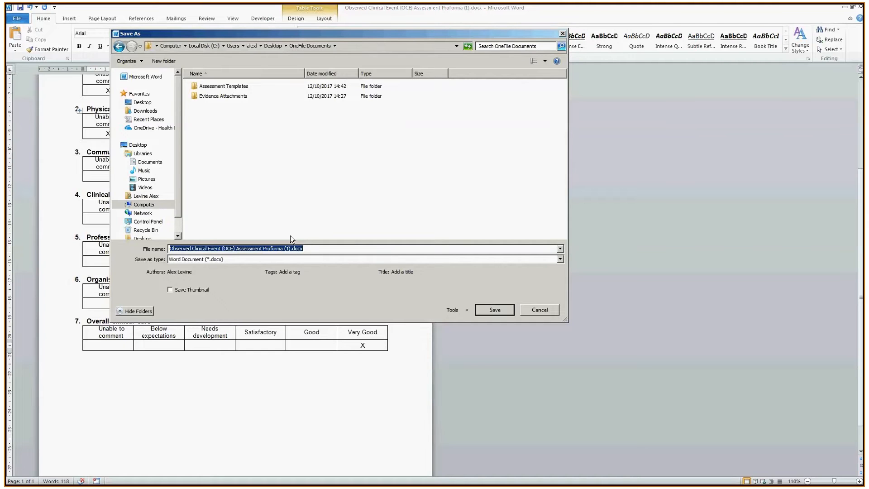
type("M Lunde - MDT Meeting")
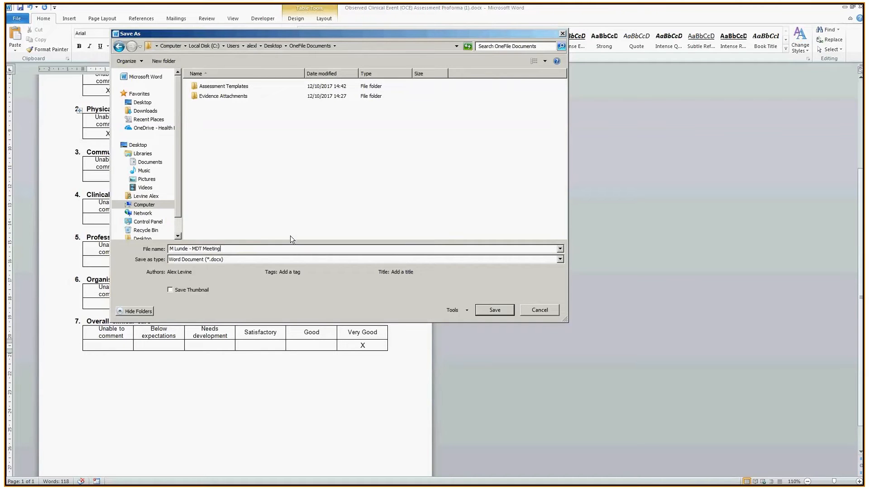
left_click(482, 311)
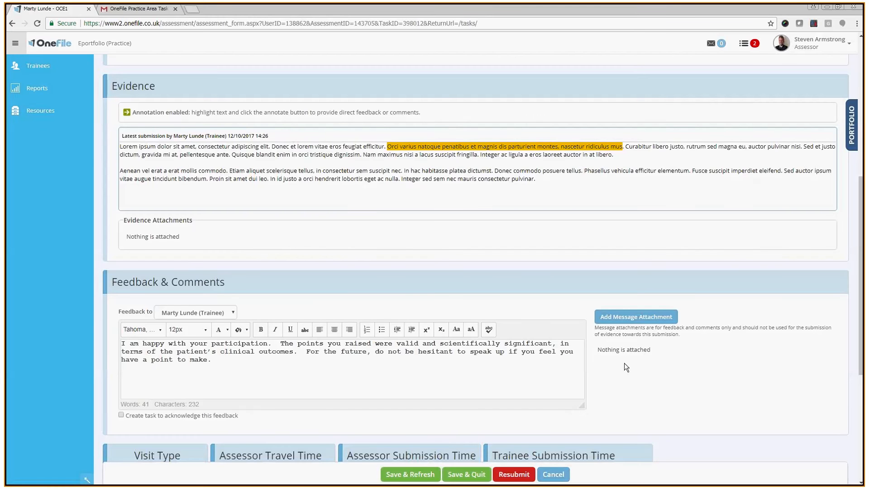
Attach the saved MDT Meeting proforma from OneFile Documents to the feedback as a message attachment
left_click(629, 322)
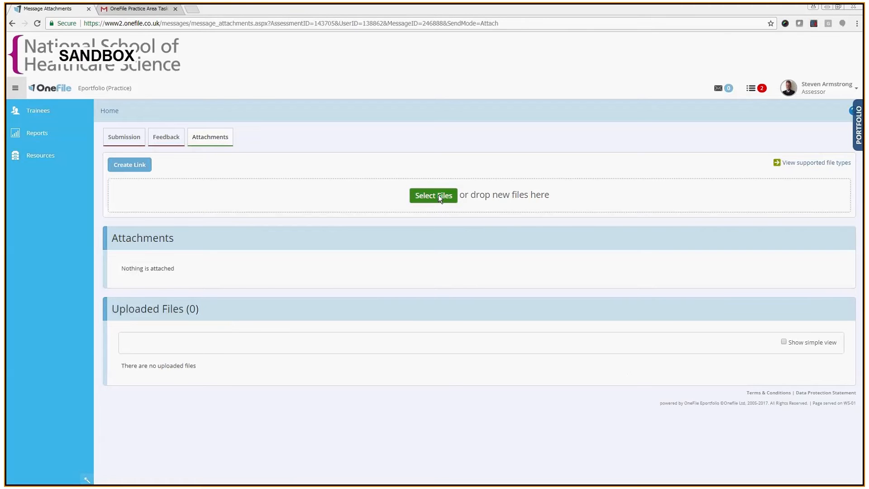
left_click(438, 195)
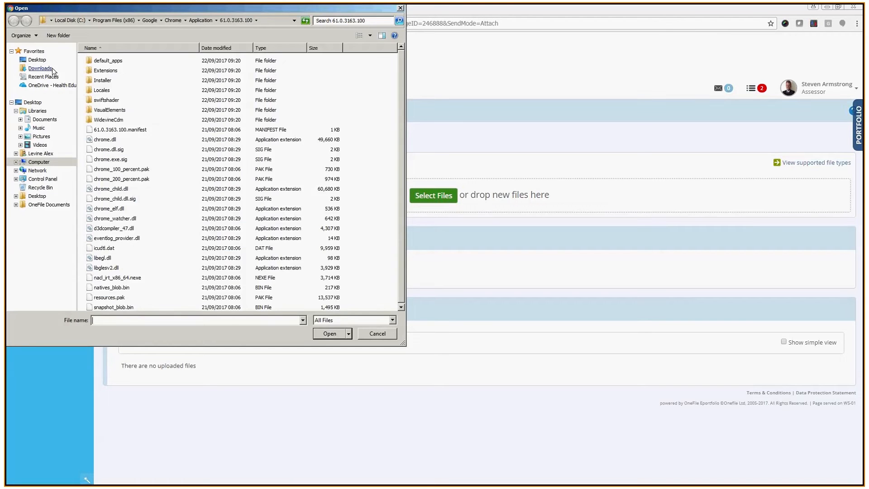
left_click(37, 59)
double_click(303, 71)
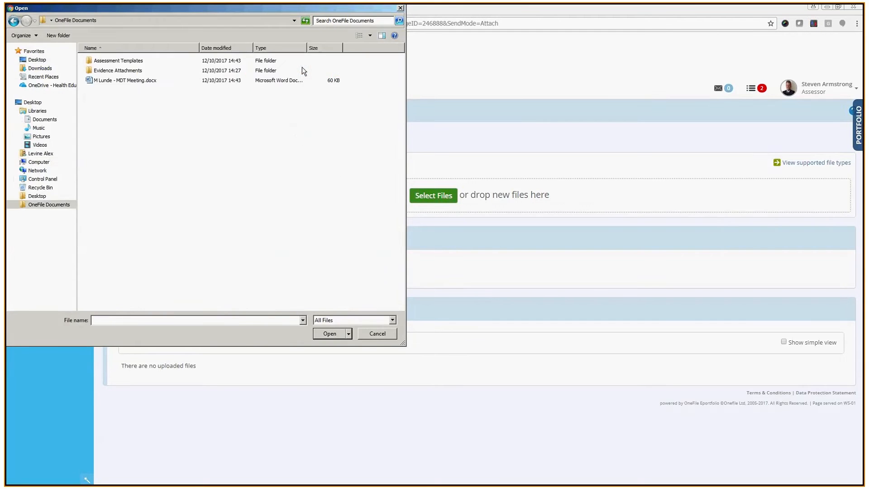
double_click(130, 81)
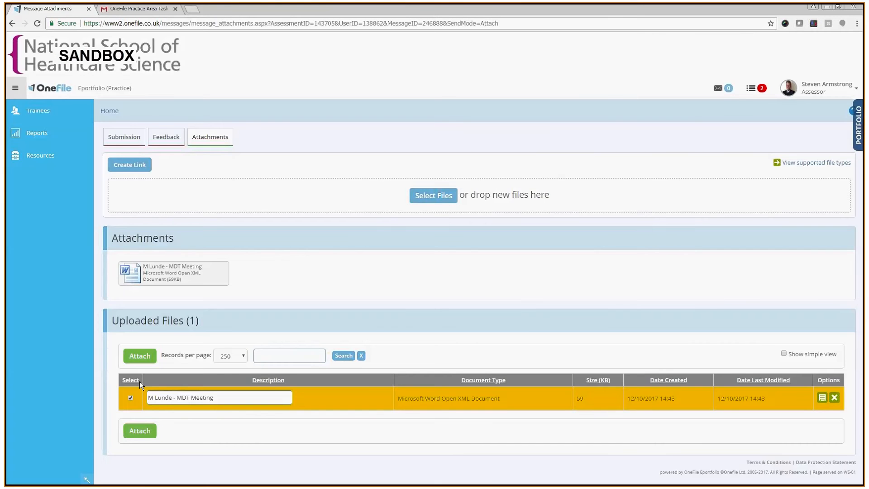
left_click(132, 430)
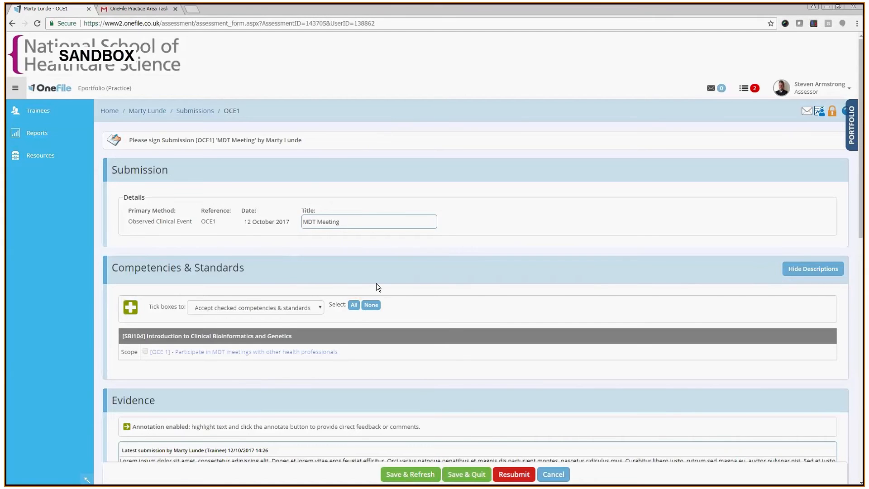
Tick the OCE 1 'Participate in MDT meetings' scope competency to accept it
scroll(376, 284, "down", 4)
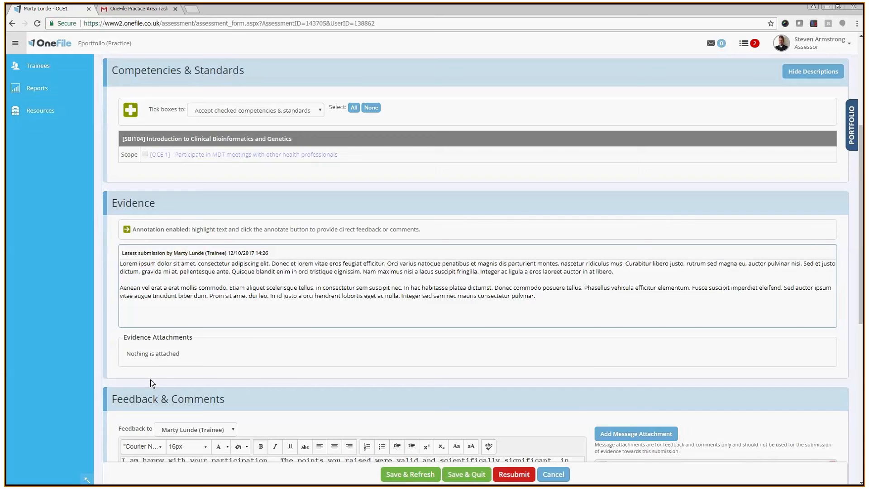
scroll(150, 379, "down", 2)
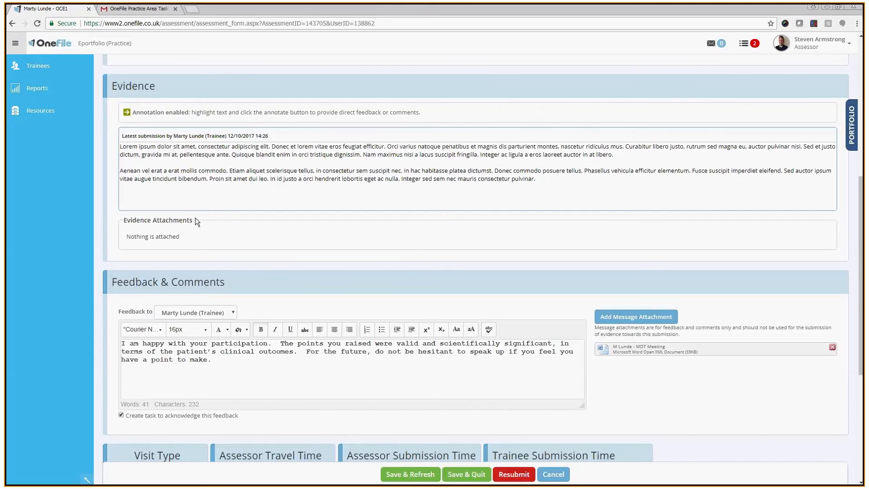
scroll(201, 222, "up", 4)
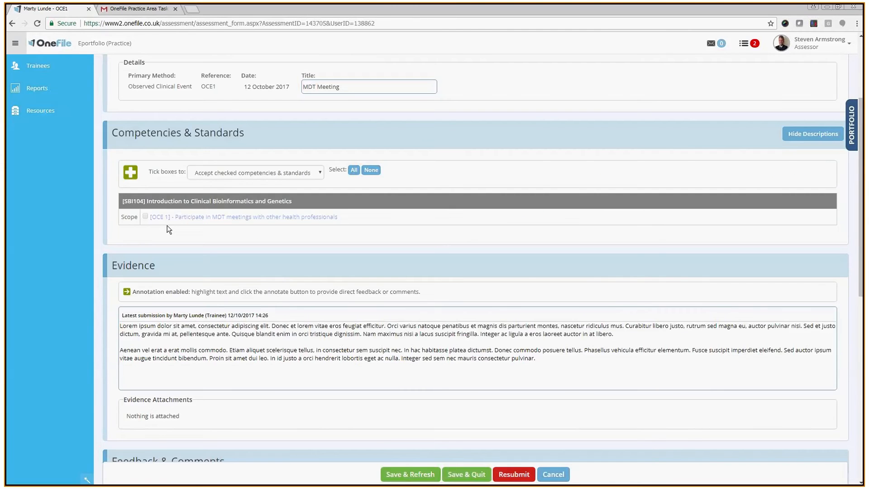
left_click(145, 216)
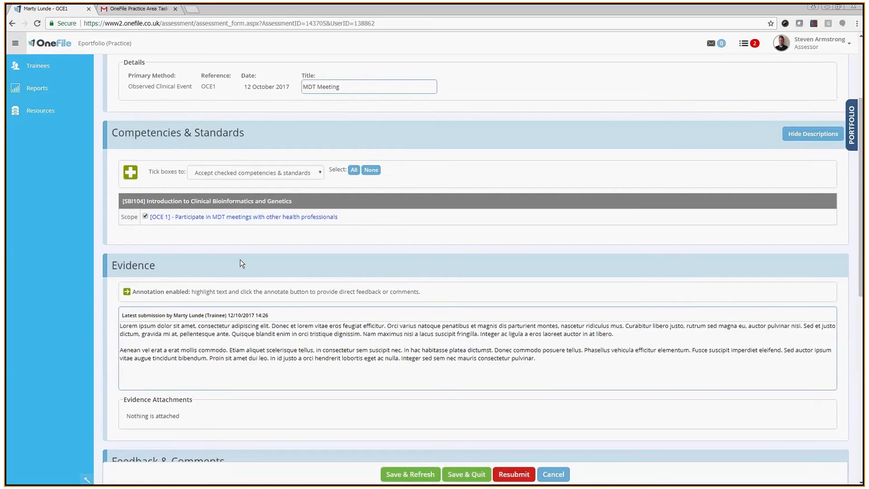
Sign the assessor declaration on completion and save and quit the submission
scroll(241, 263, "down", 1)
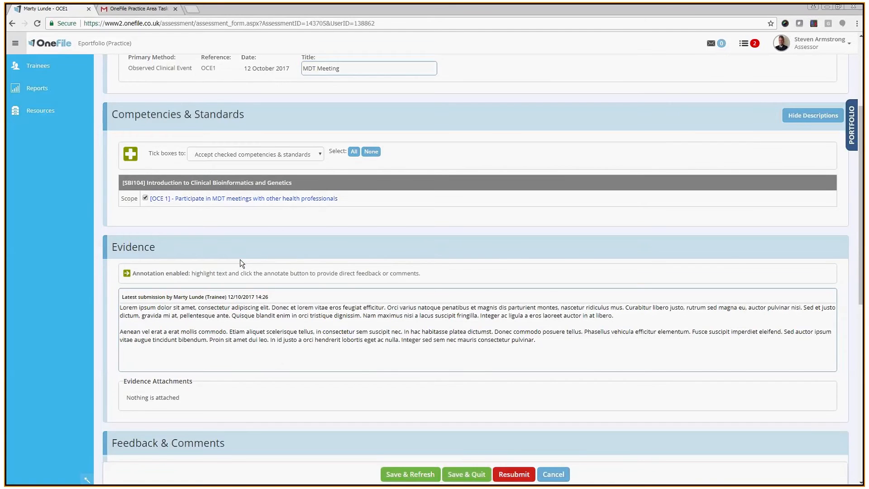
scroll(241, 264, "down", 3)
scroll(240, 259, "down", 5)
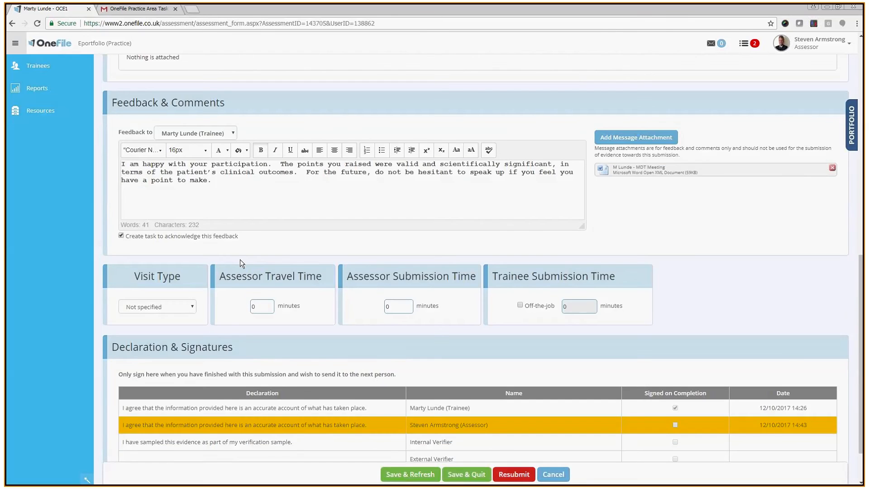
scroll(240, 259, "down", 1)
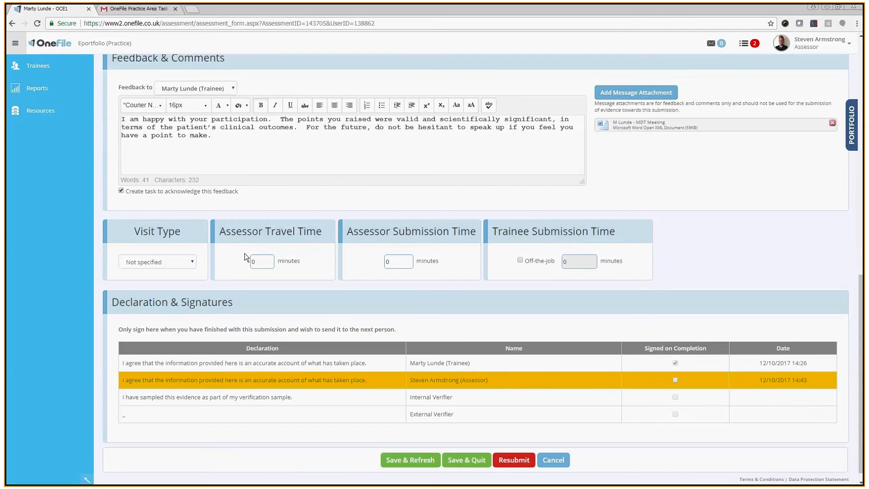
left_click(675, 380)
scroll(531, 352, "down", 2)
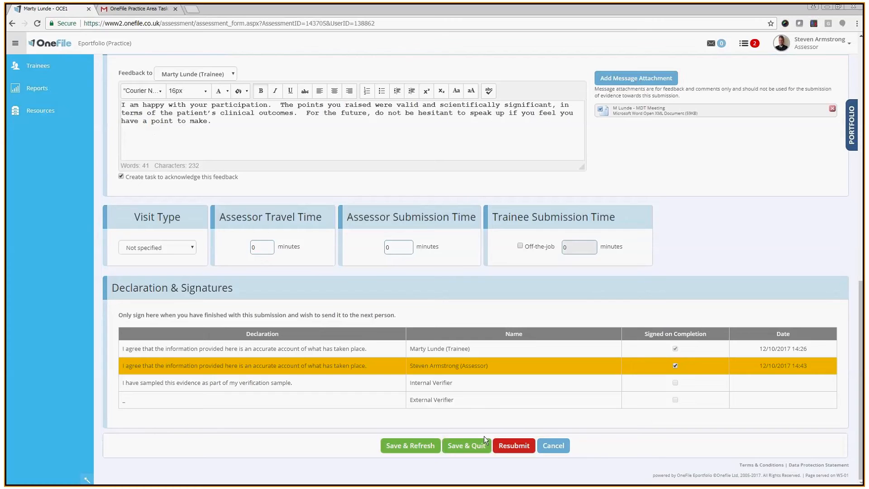
left_click(469, 444)
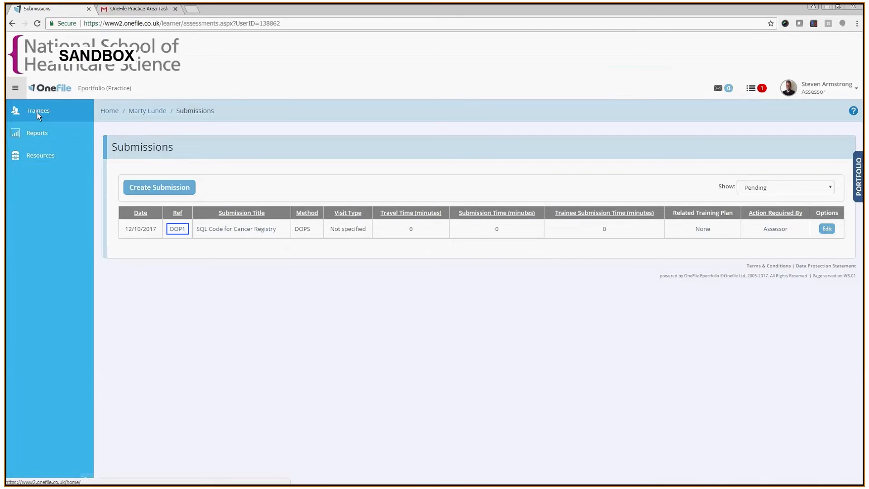
Open the trainee's ePortfolio by selecting them on the assessor home dashboard
left_click(37, 113)
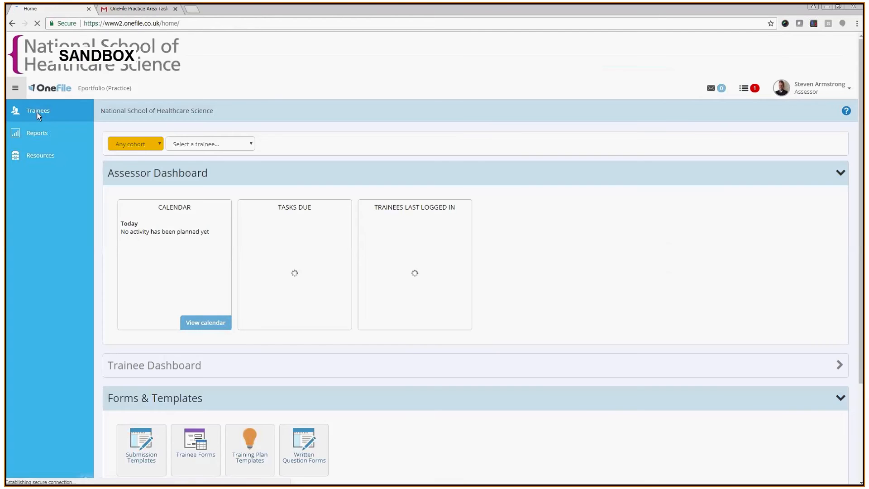
left_click(239, 145)
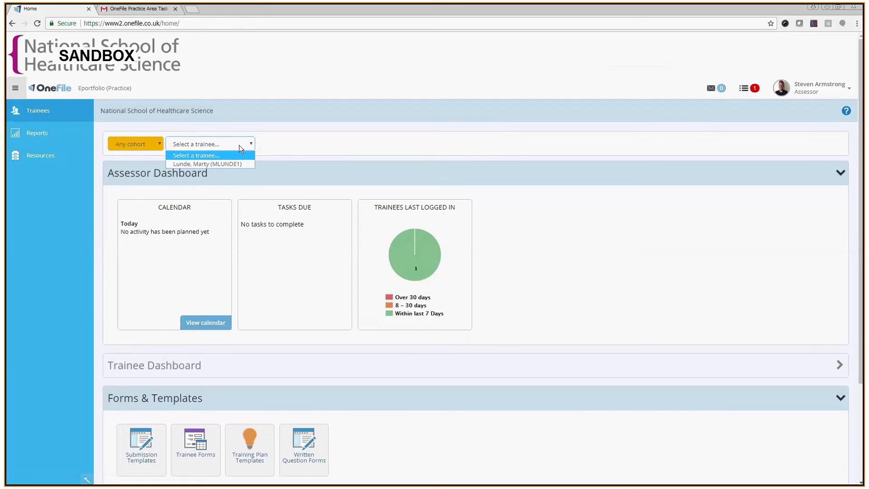
left_click(218, 164)
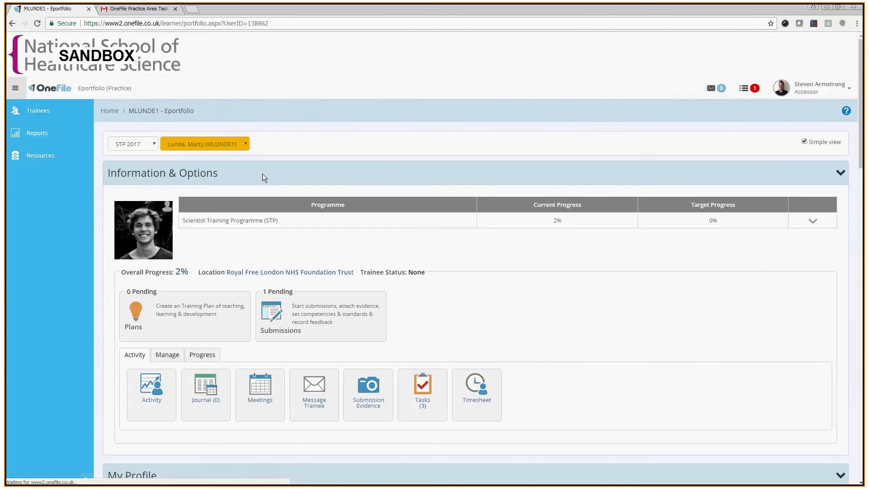
Open the trainee's Gap Analysis and filter it to show all competencies and standards
left_click(205, 355)
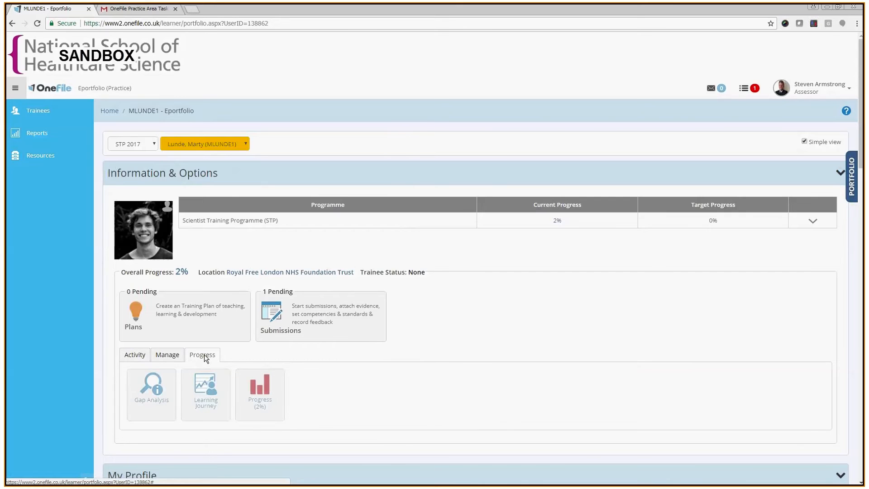
left_click(162, 382)
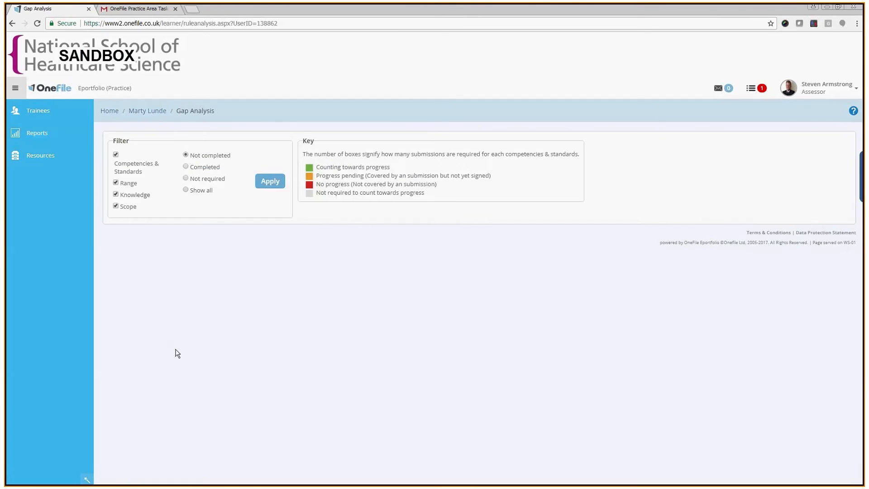
left_click(201, 192)
left_click(270, 181)
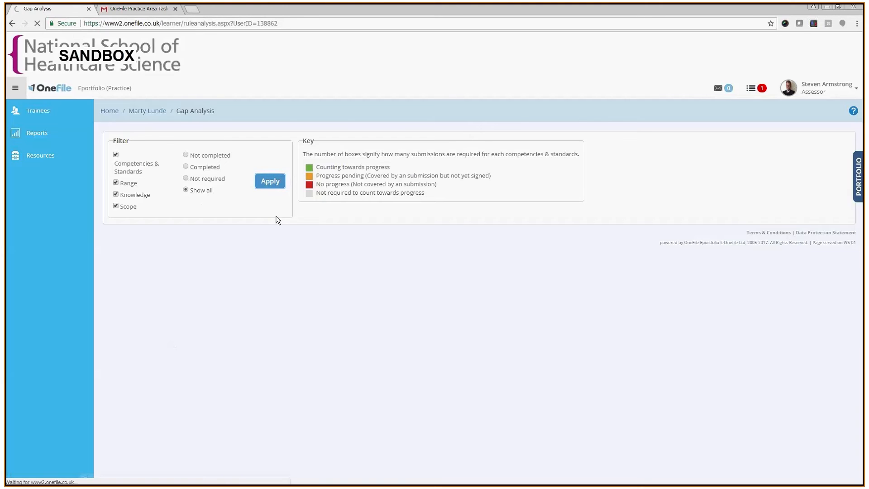
scroll(277, 220, "down", 2)
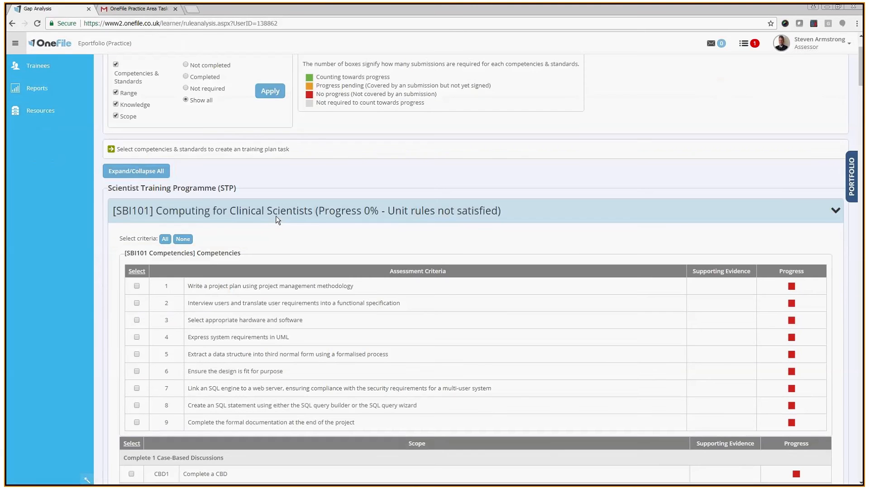
Collapse all units and expand SBI104 Introduction to Clinical Bioinformatics and Genetics to examine its competency and scope progress
left_click(161, 172)
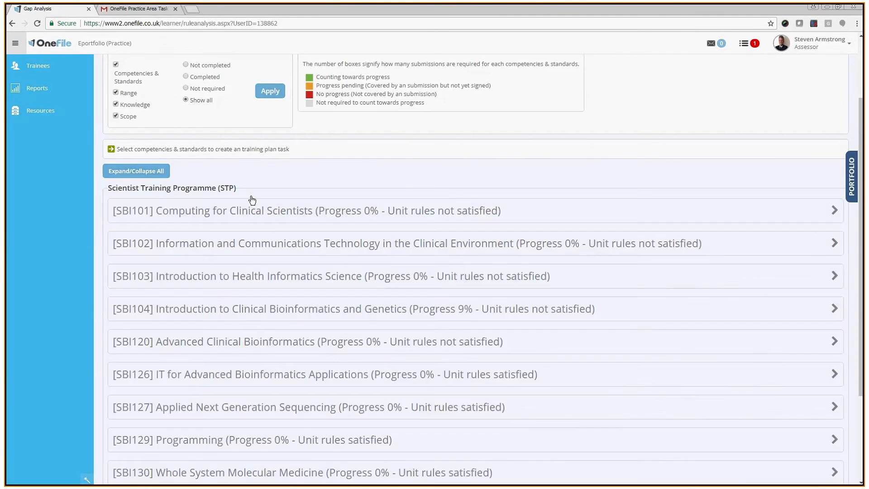
scroll(252, 200, "down", 1)
left_click(332, 267)
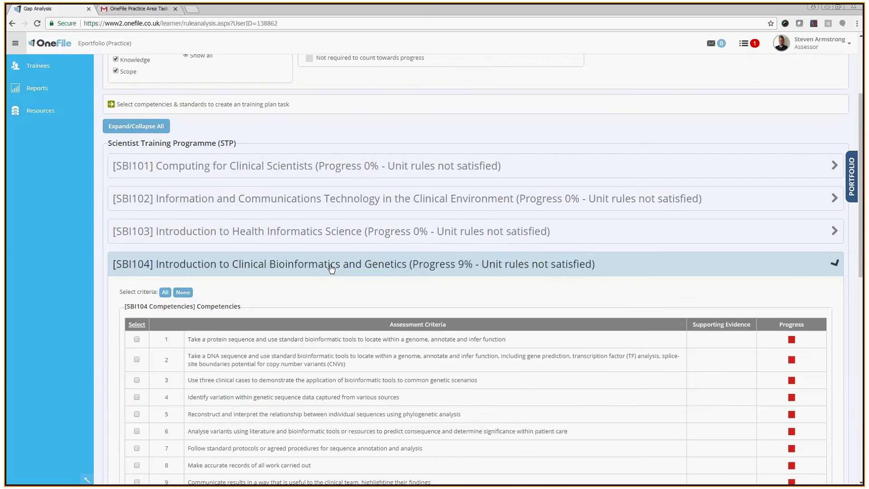
scroll(331, 267, "down", 1)
scroll(332, 268, "down", 5)
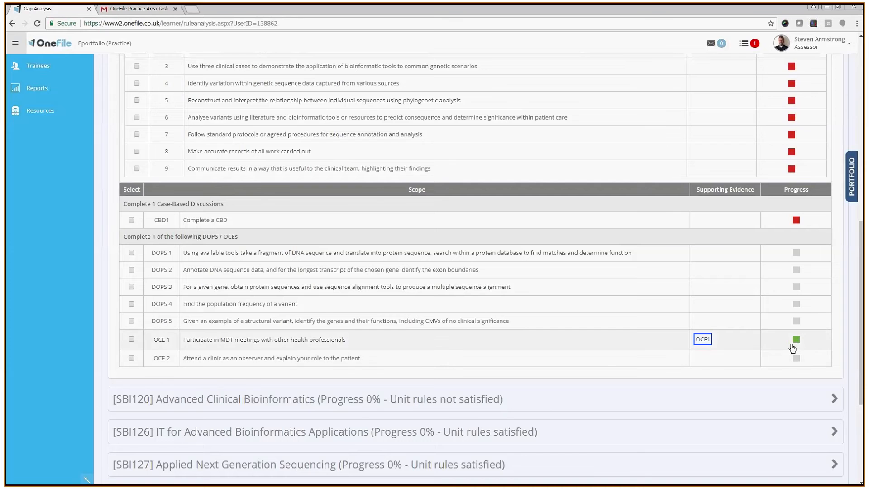
mouse_move(796, 347)
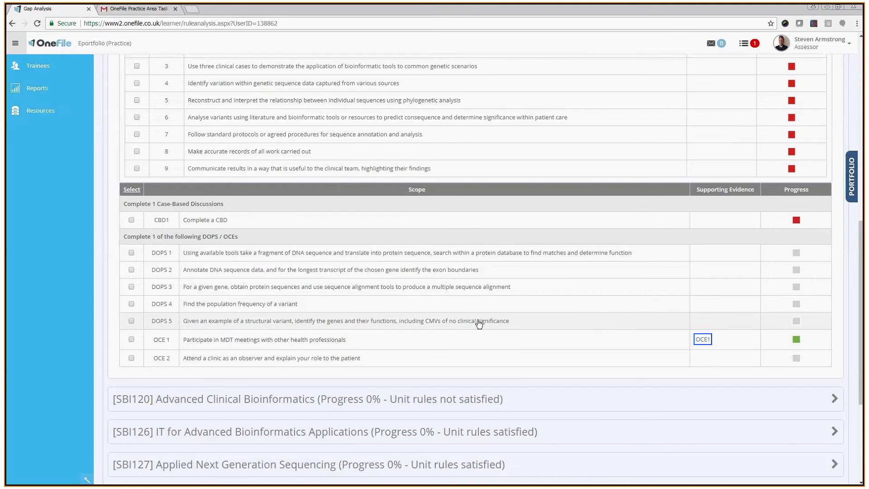
scroll(479, 323, "up", 5)
scroll(479, 322, "up", 5)
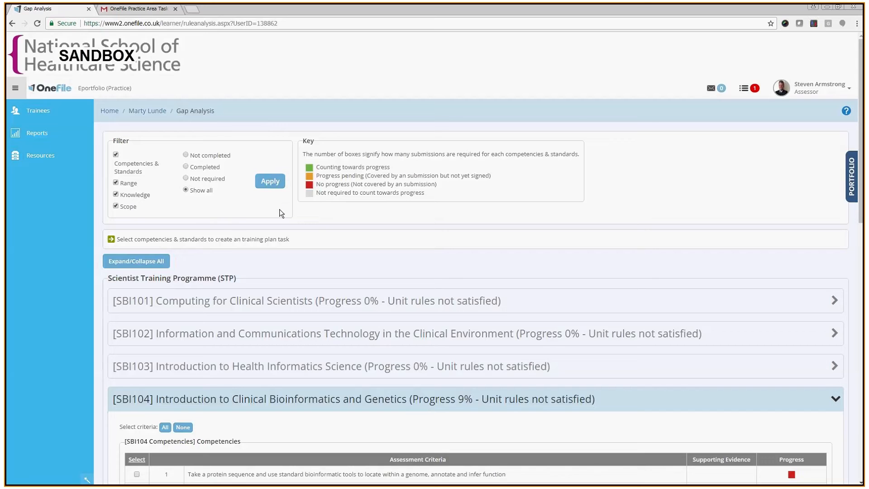
Open the pending task to sign the trainee's DOP1 'SQL Code for Cancer Registry' submission and review its evidence
left_click(740, 91)
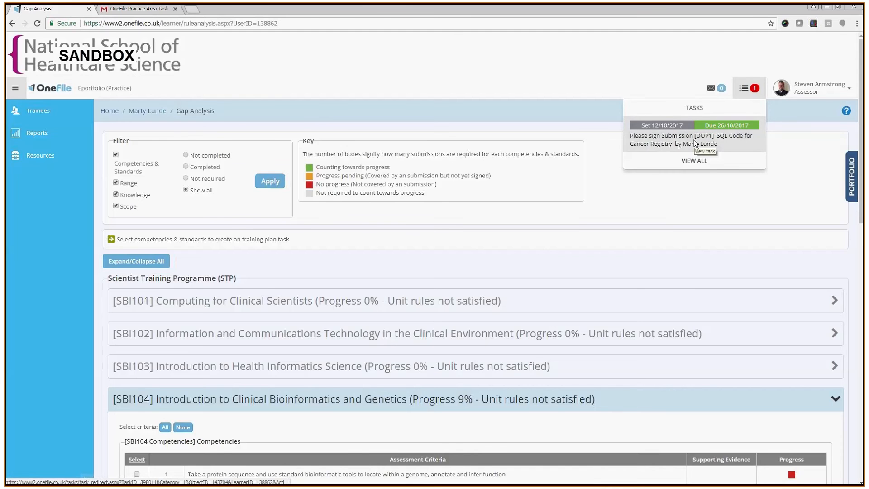
left_click(696, 143)
scroll(373, 244, "down", 4)
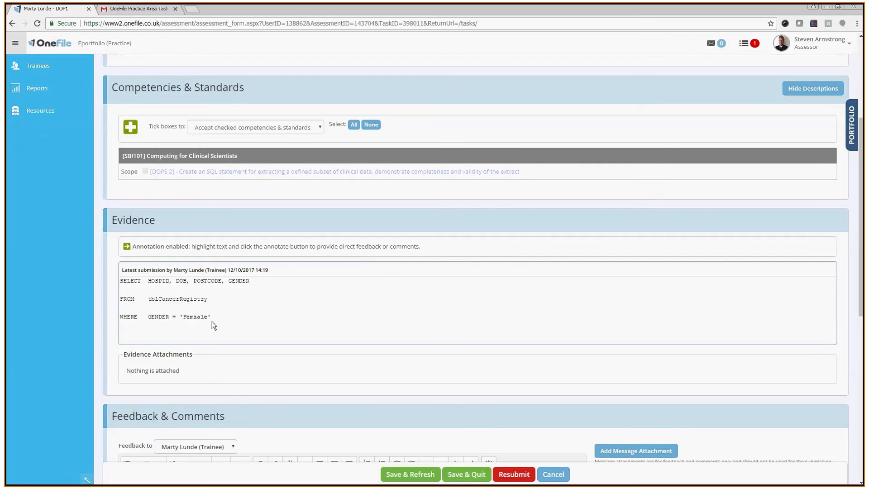
scroll(216, 325, "down", 4)
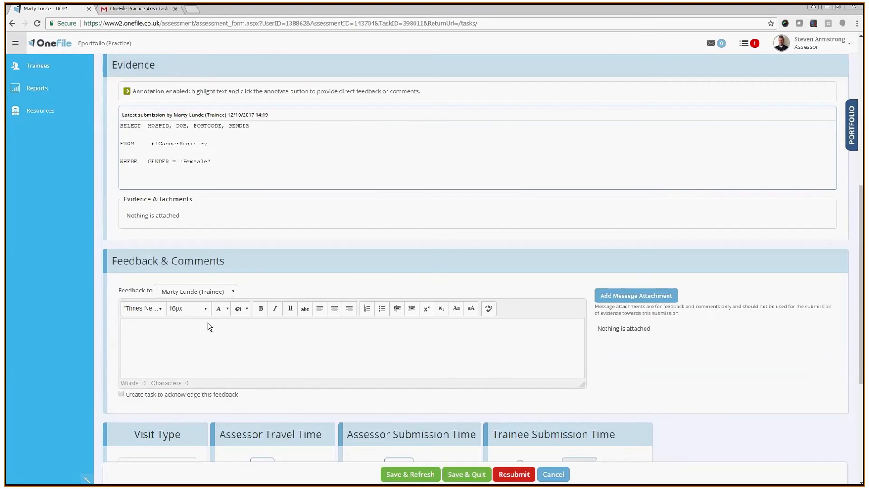